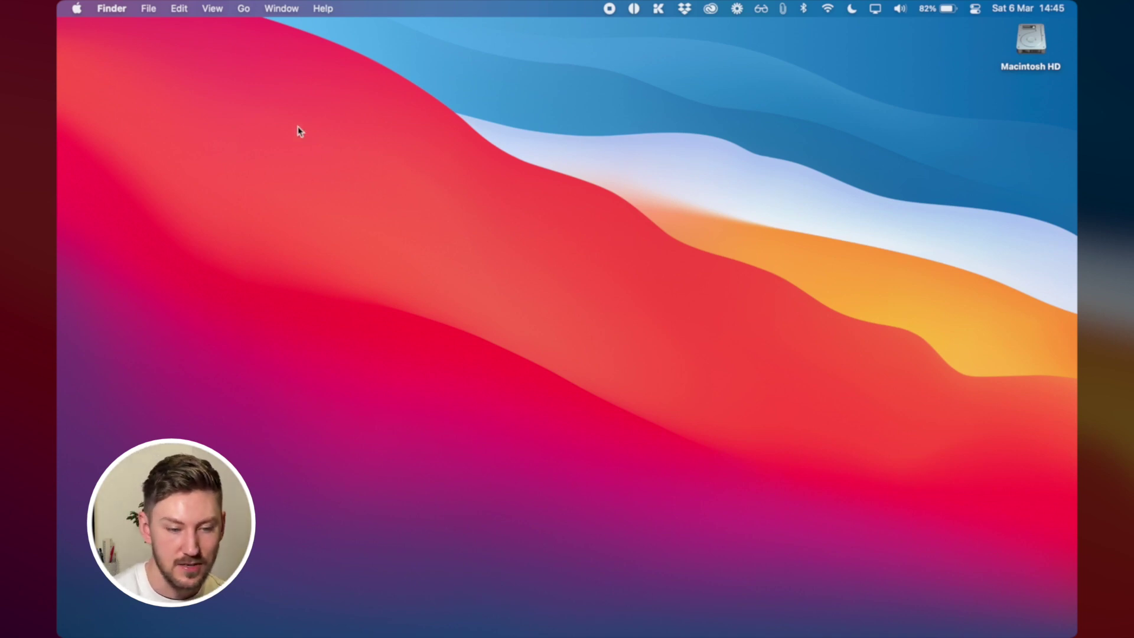
Step: Set Software Update to check, download and install app and security updates automatically, leaving macOS updates off
left_click(78, 8)
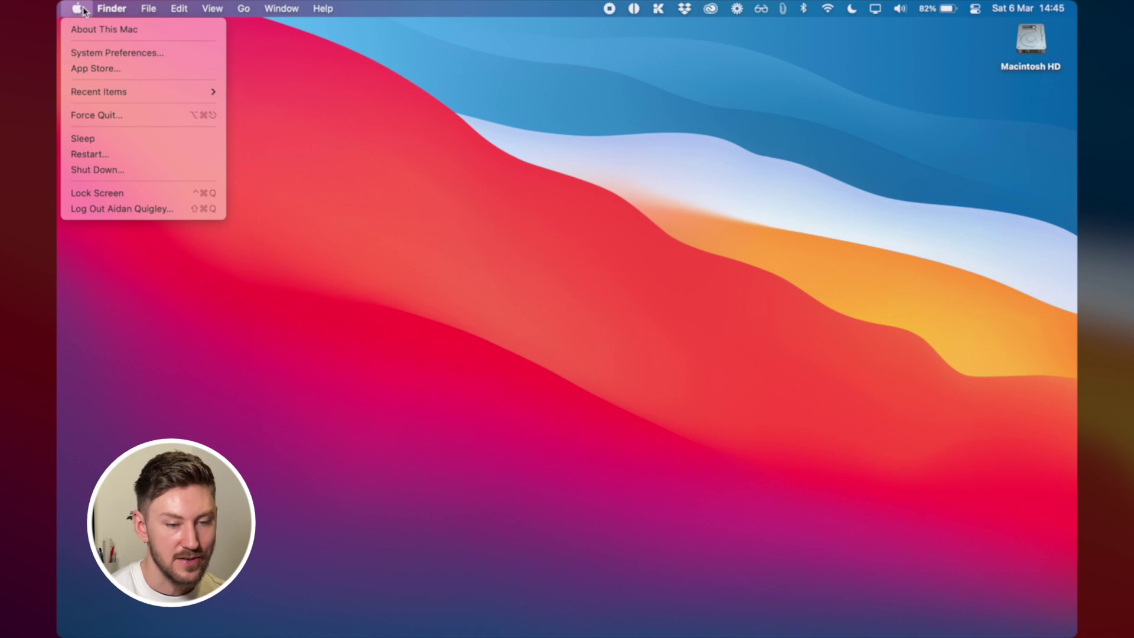
left_click(94, 53)
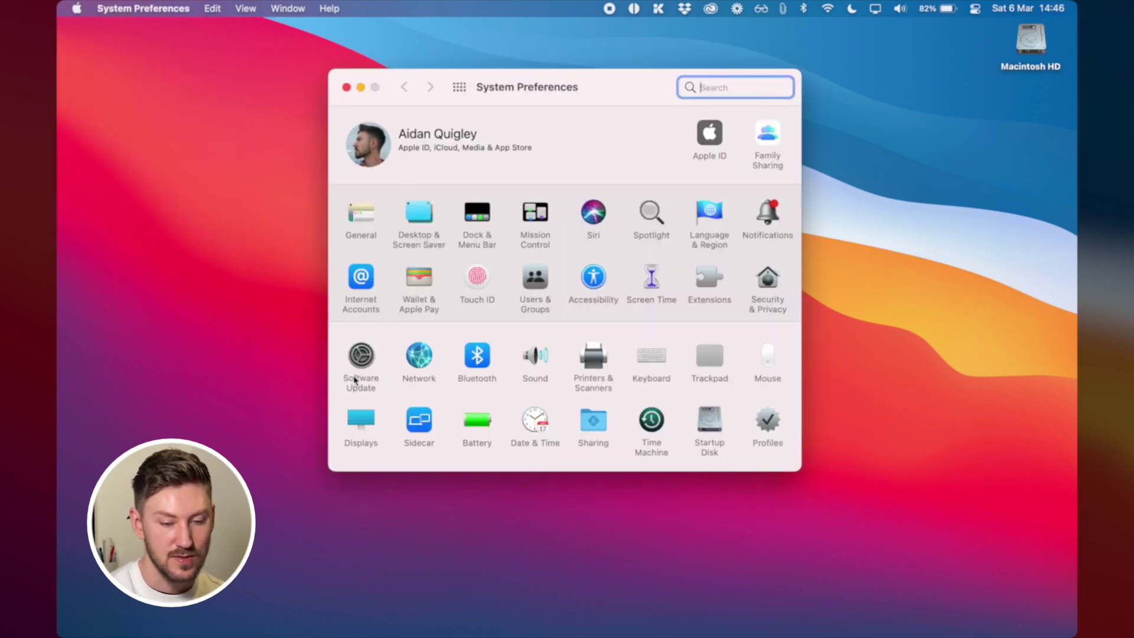
left_click(361, 362)
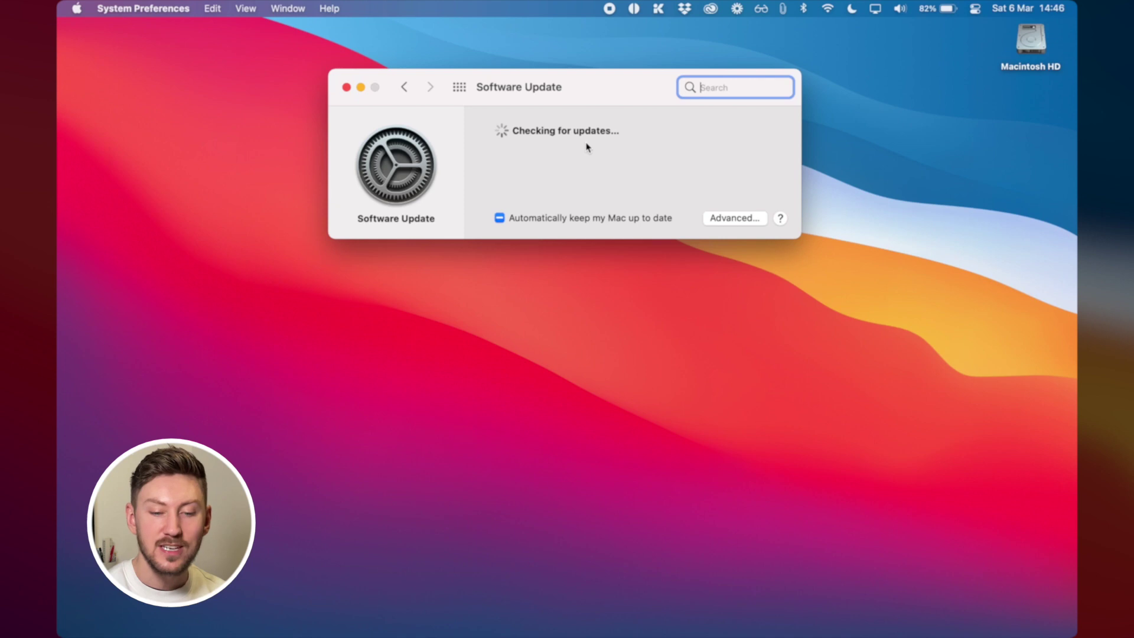
left_click(722, 216)
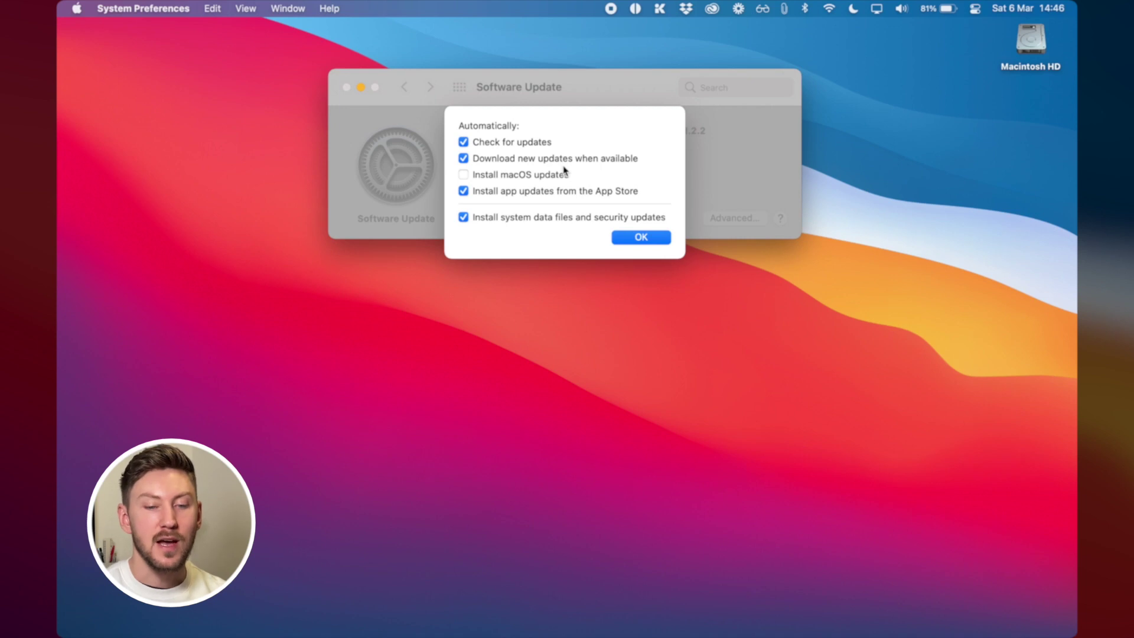
left_click(641, 237)
left_click(464, 88)
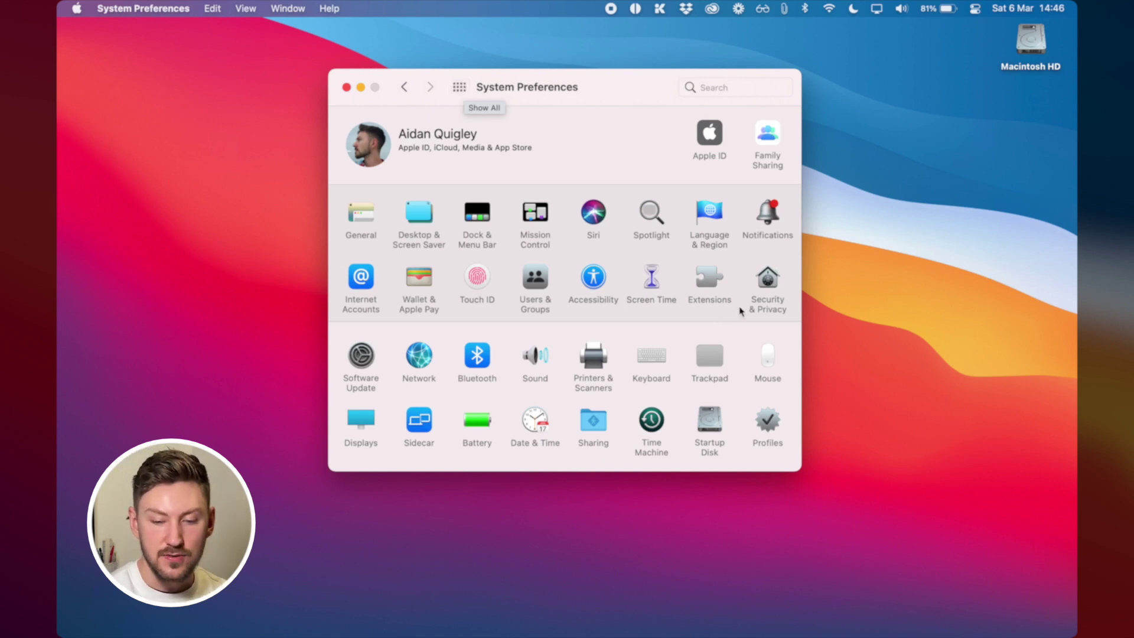
left_click(768, 286)
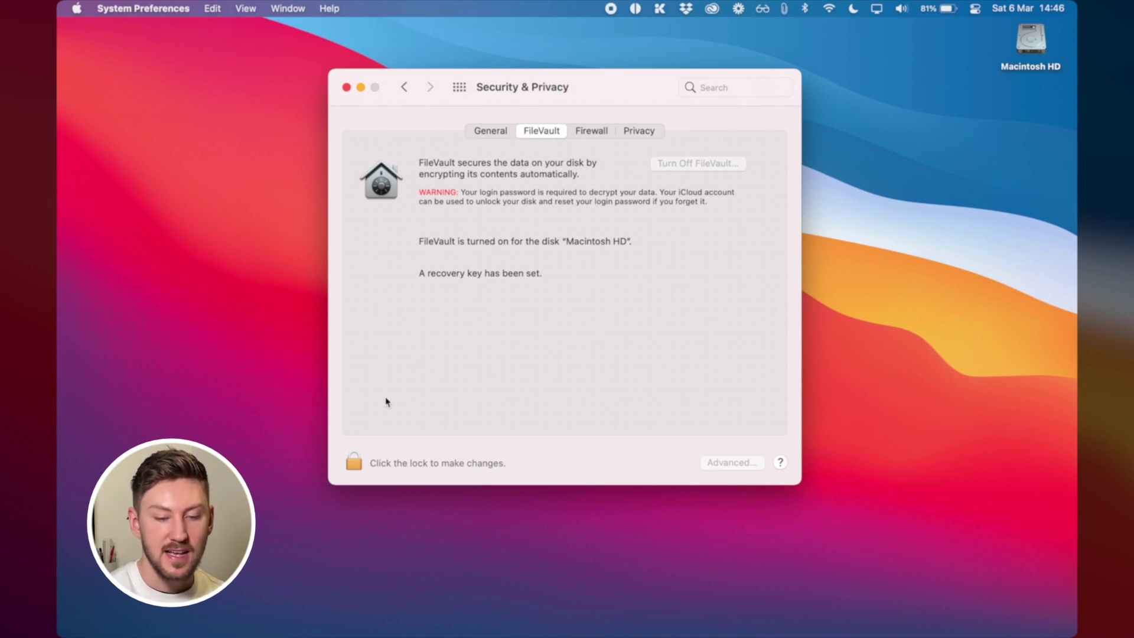
left_click(354, 464)
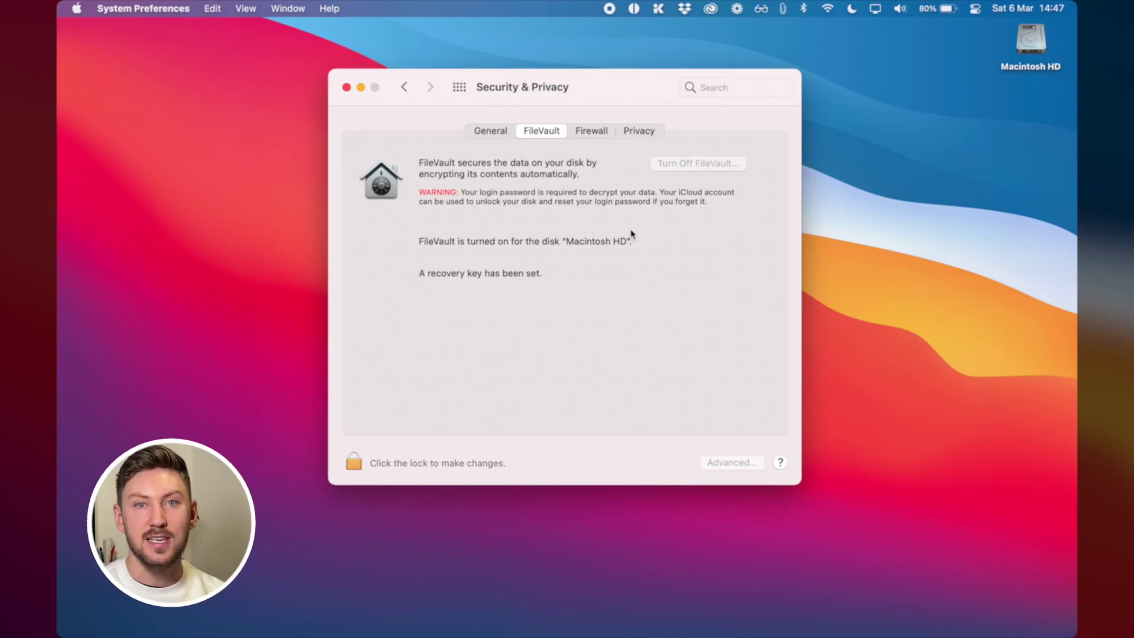
key("super+l")
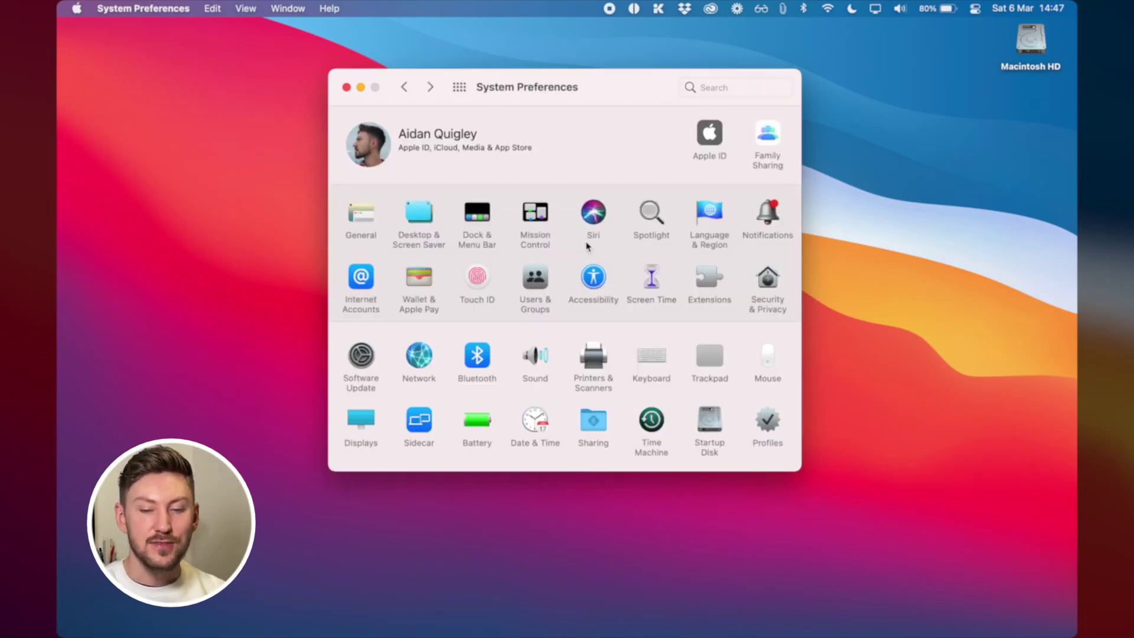
left_click(776, 287)
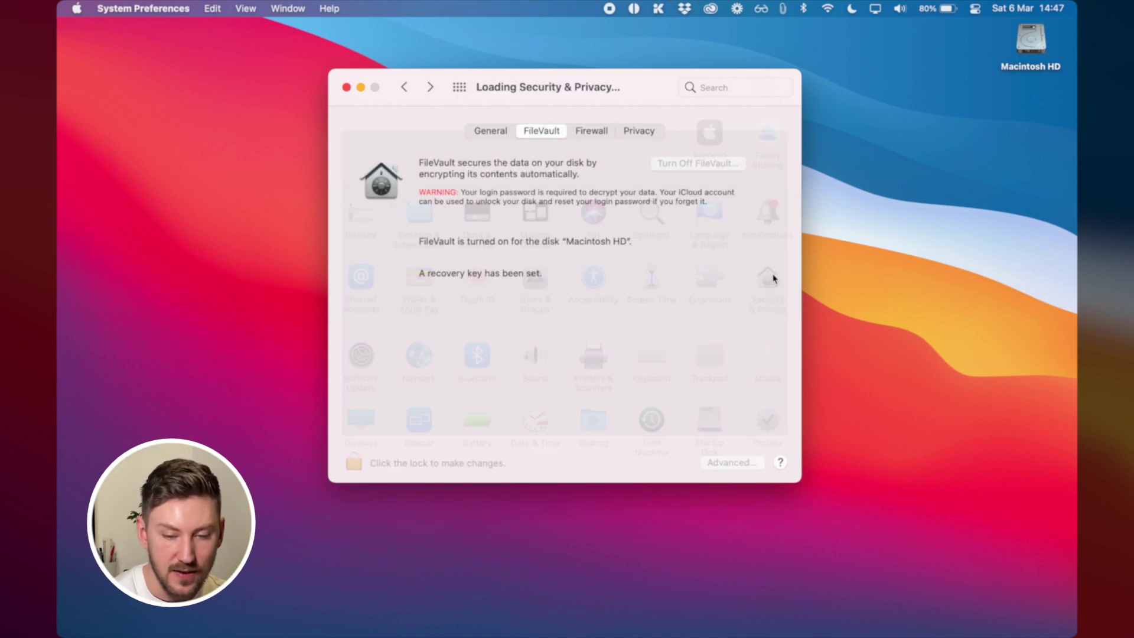
left_click(497, 131)
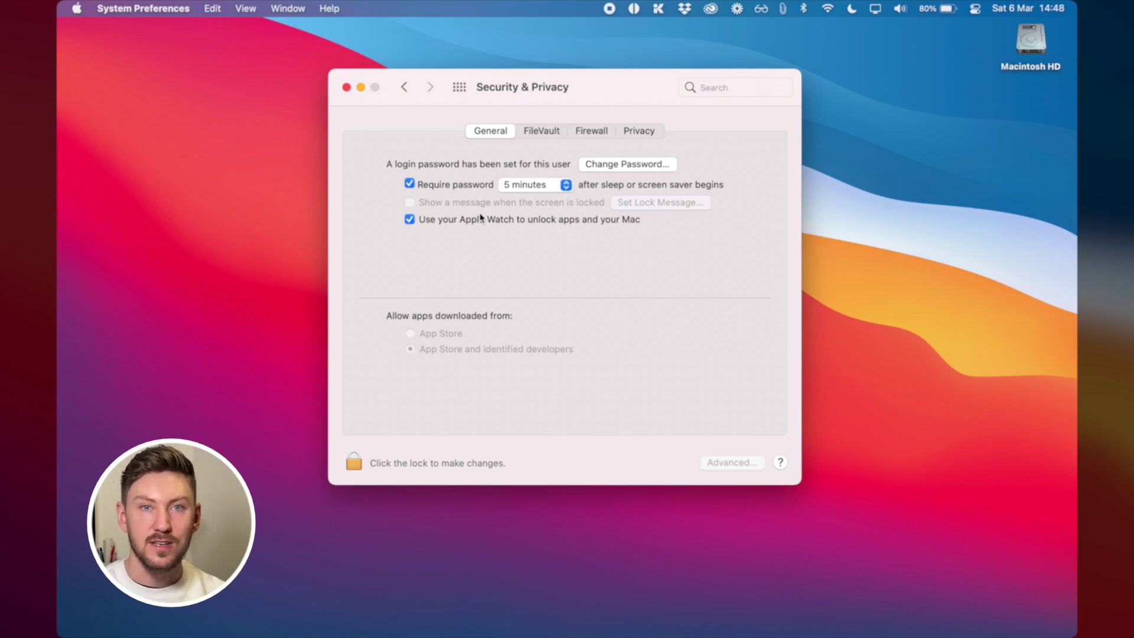
left_click(459, 87)
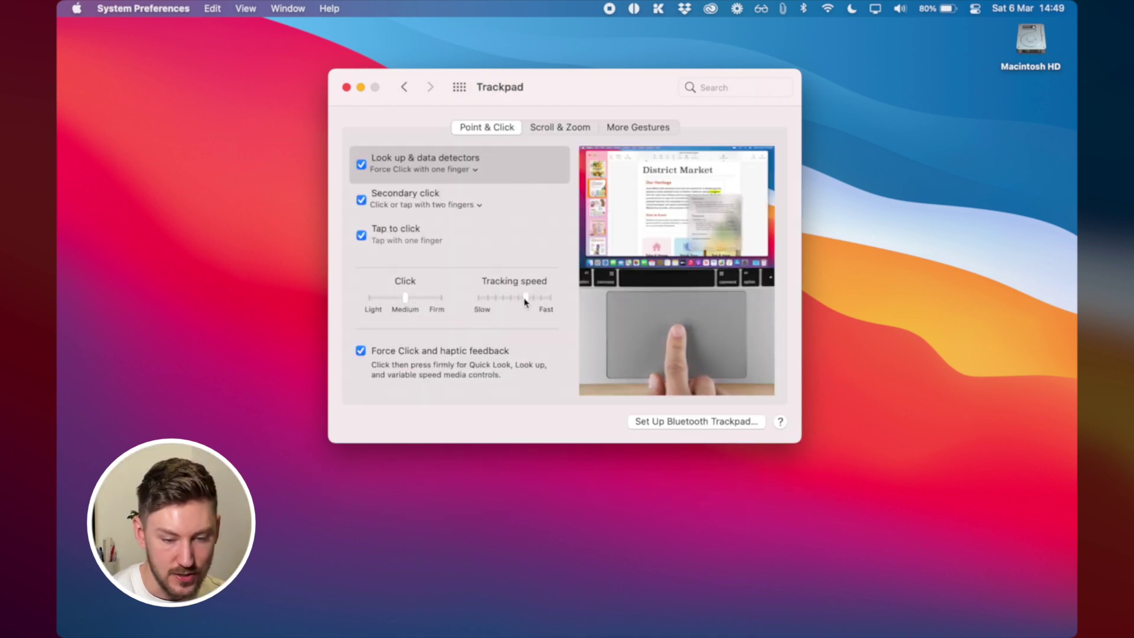
Step: Set the trackpad tracking speed near Fast and toggle tap to click off and back on
left_click_drag(526, 301, 511, 304)
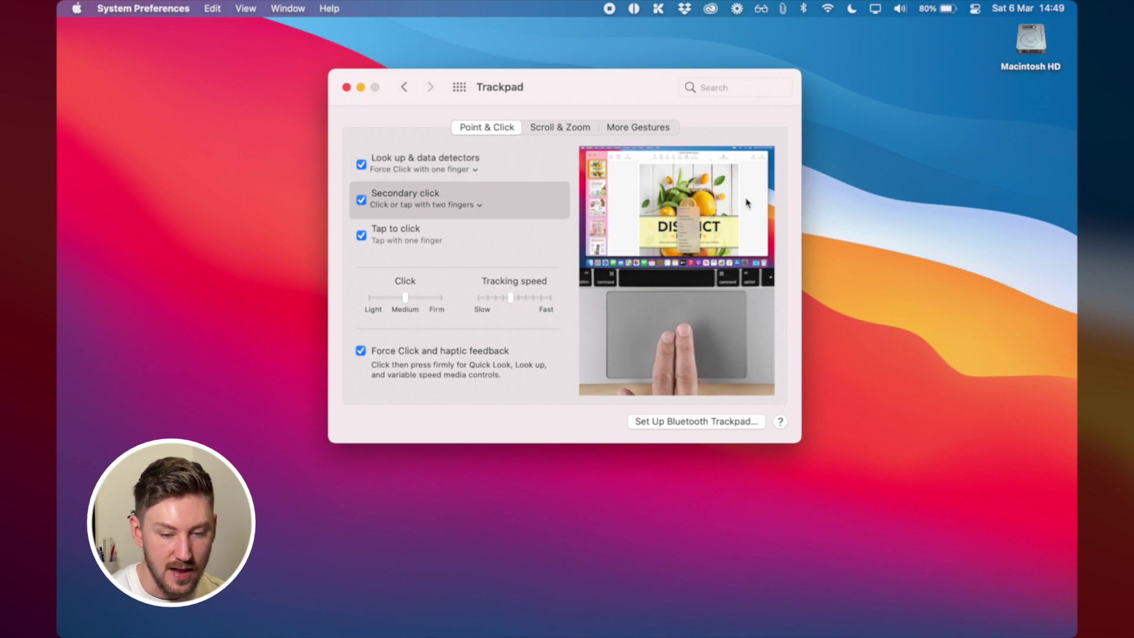
left_click(527, 298)
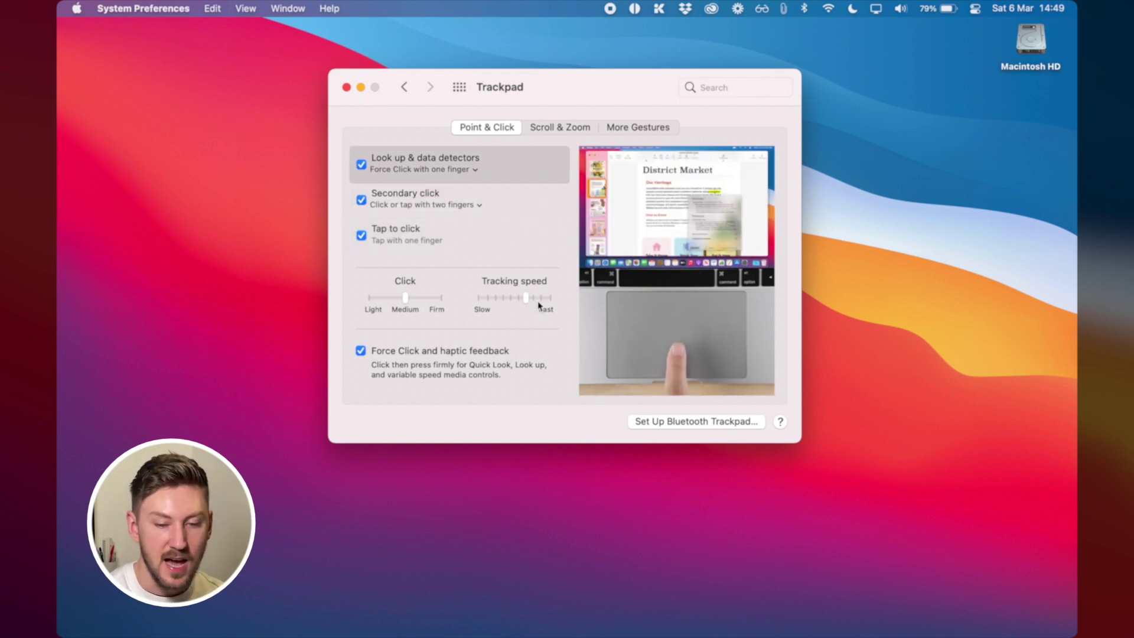
key("F11")
key("F11")
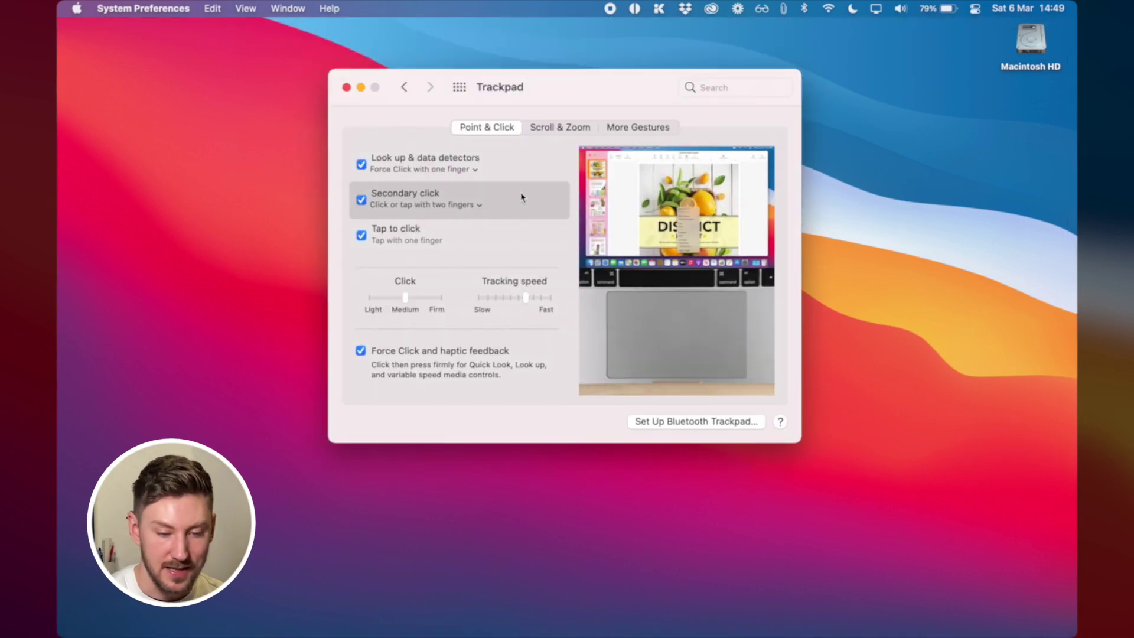
left_click(362, 235)
left_click(361, 236)
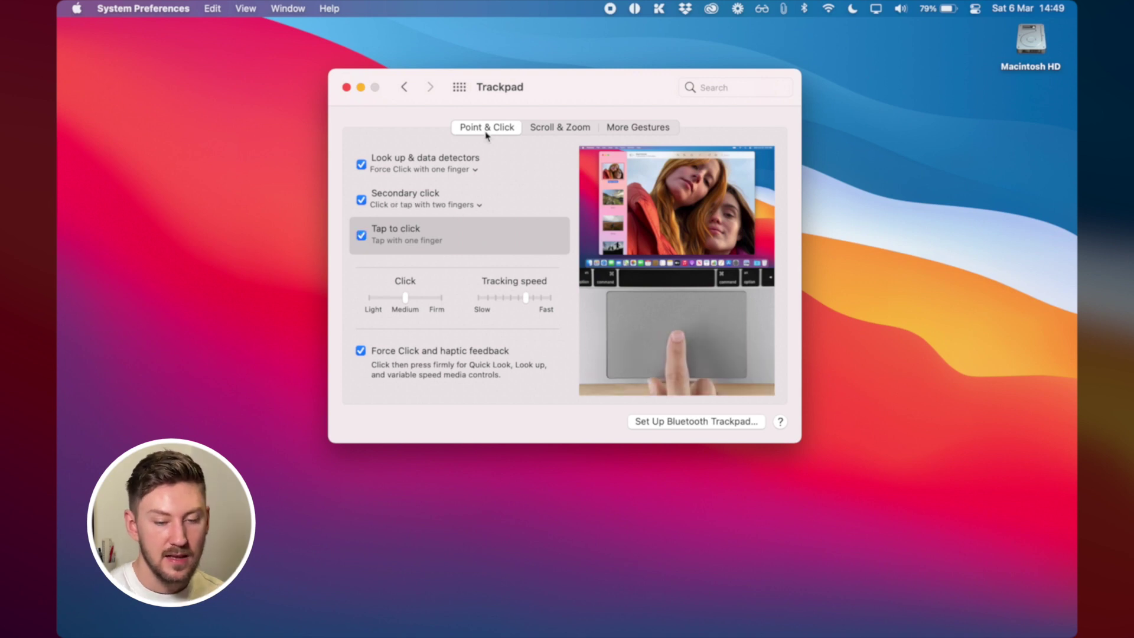
Step: Review the Scroll & Zoom and More Gestures options, trying Show Desktop and Launchpad
left_click(563, 131)
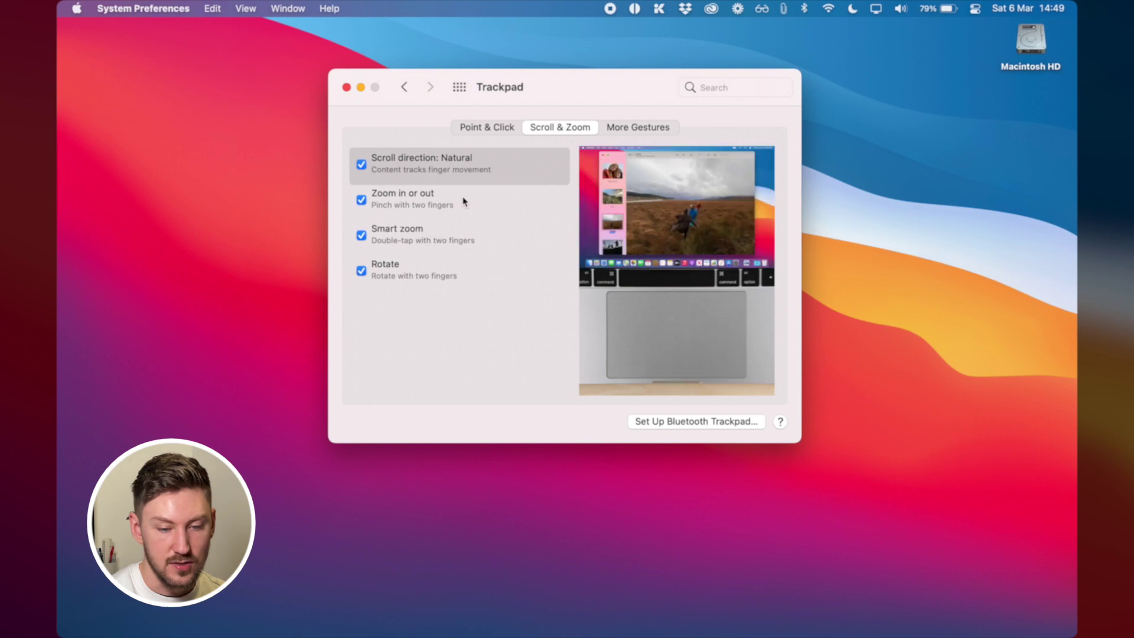
left_click(644, 125)
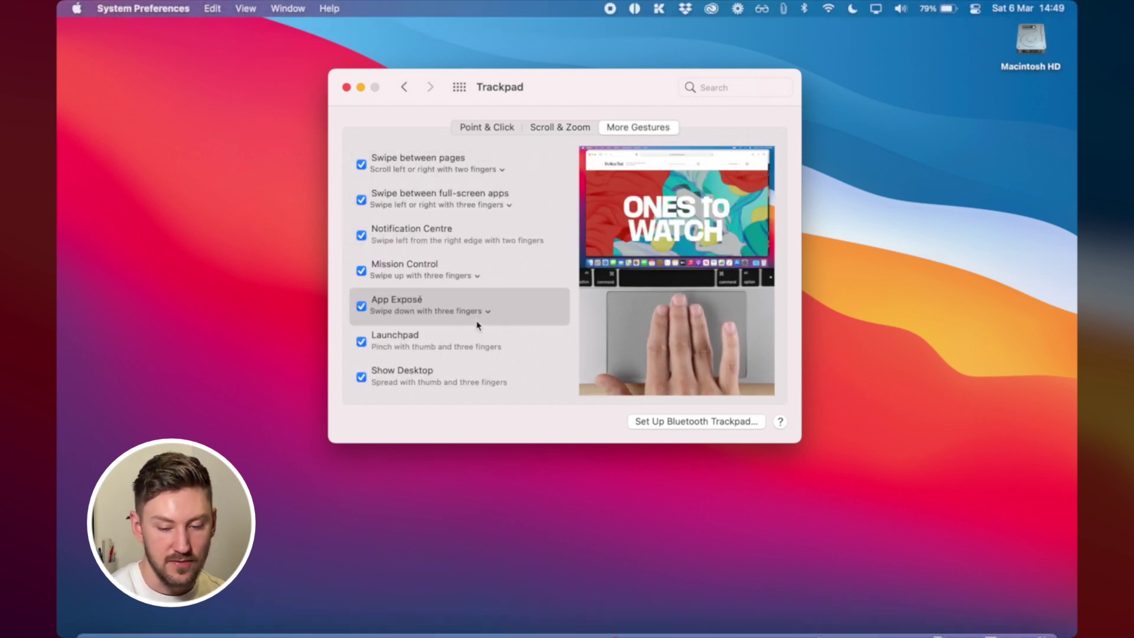
key("F11")
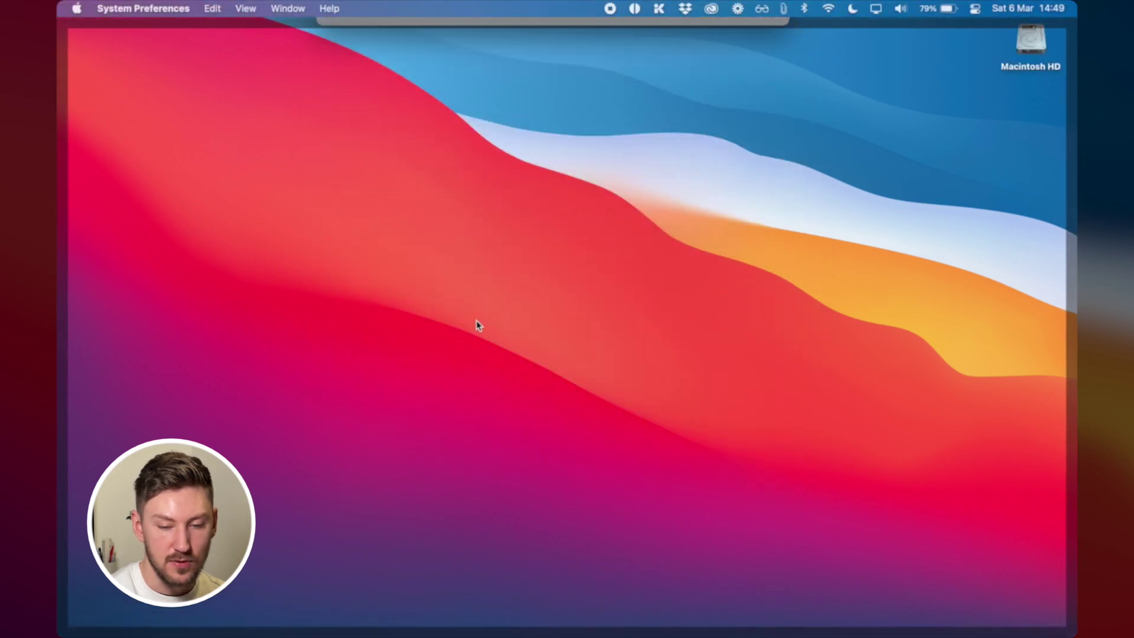
key("F11")
key("F4")
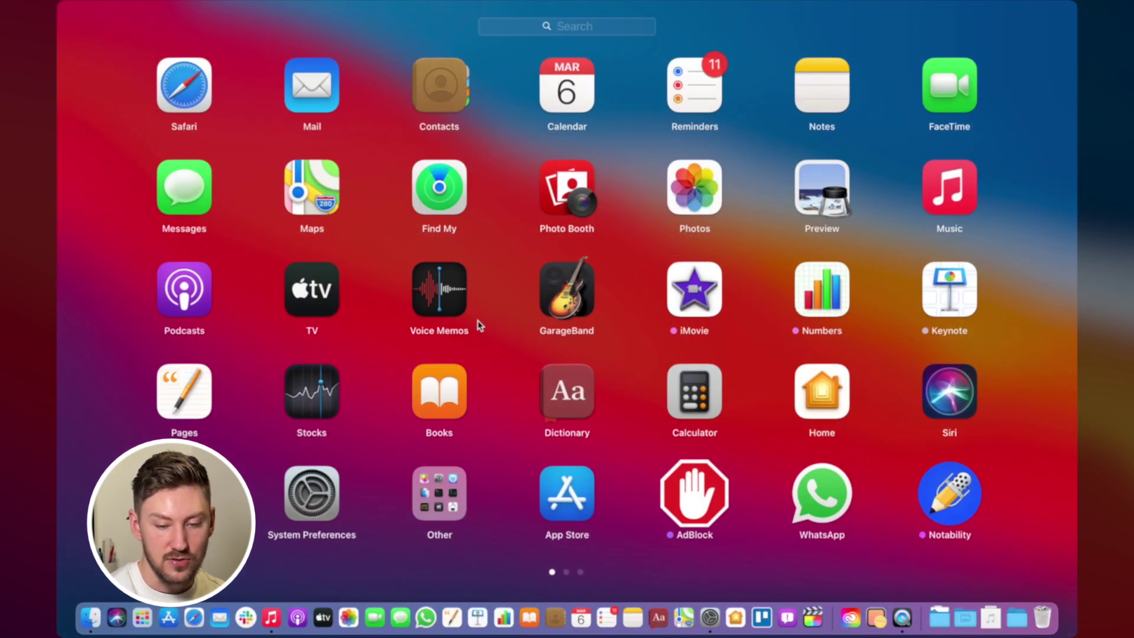
key("F4")
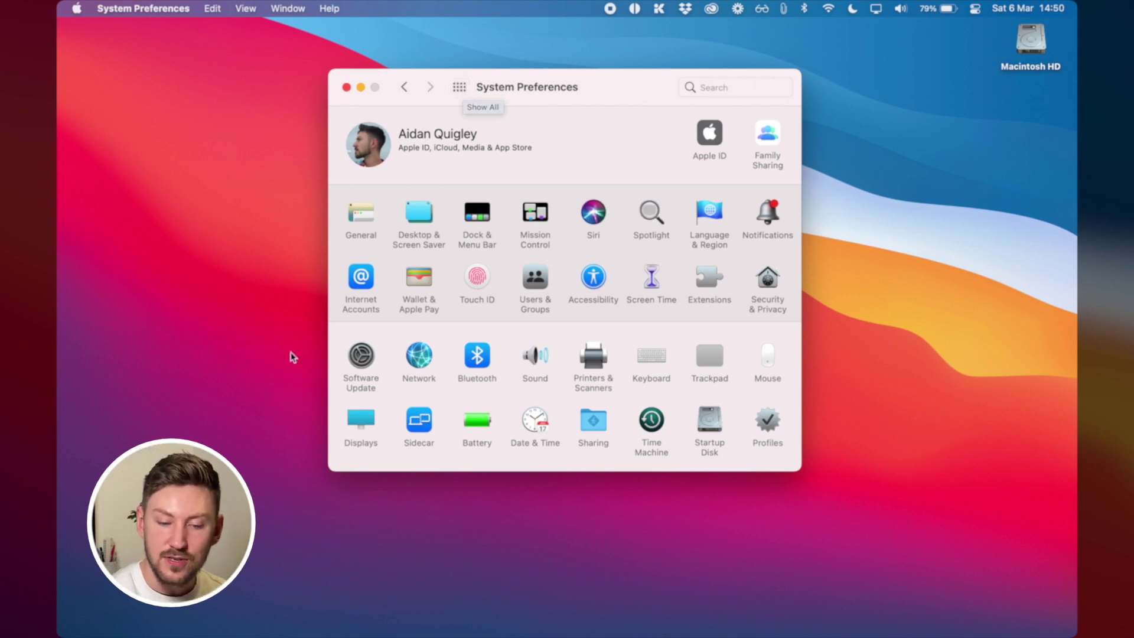
Step: Launch the Display Calibrator Assistant from the built-in display's Colour settings
left_click(363, 419)
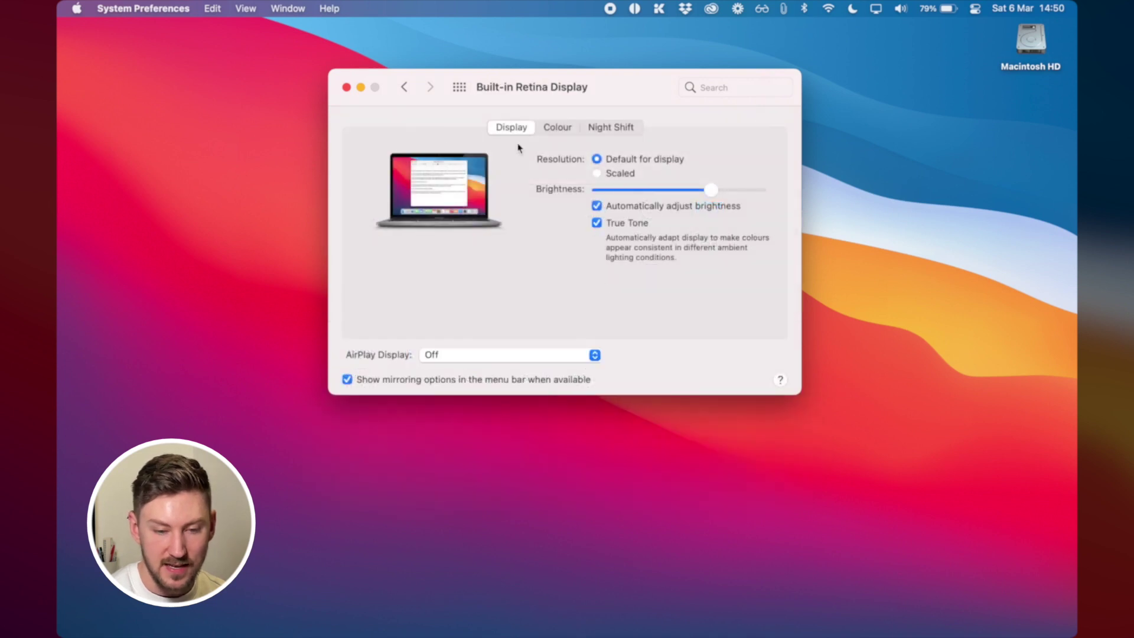
left_click(566, 126)
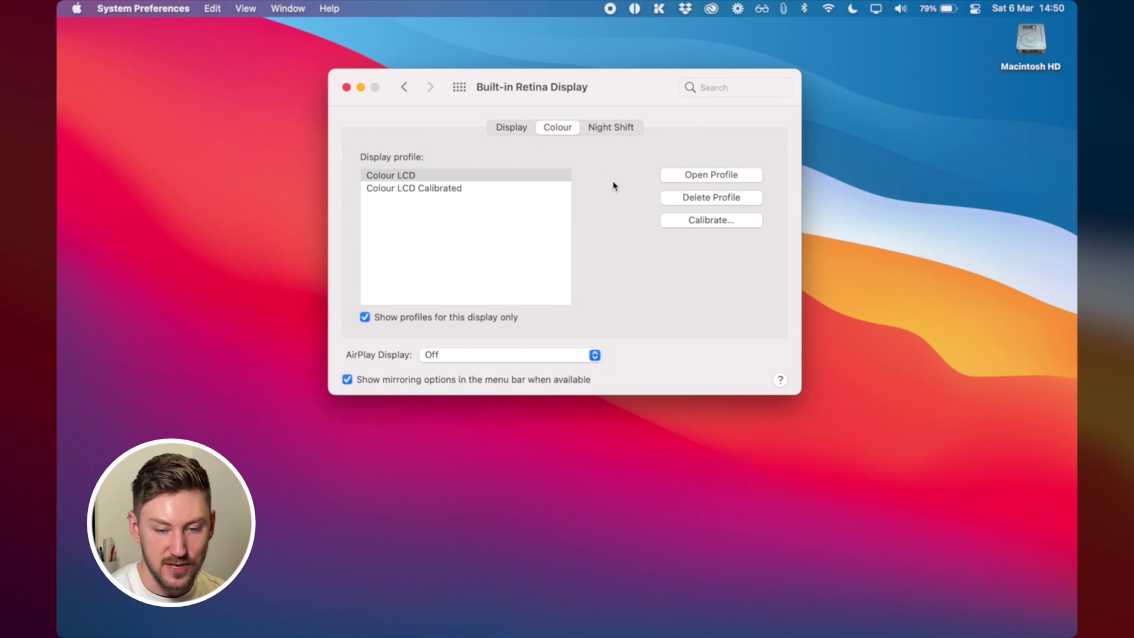
left_click(720, 224)
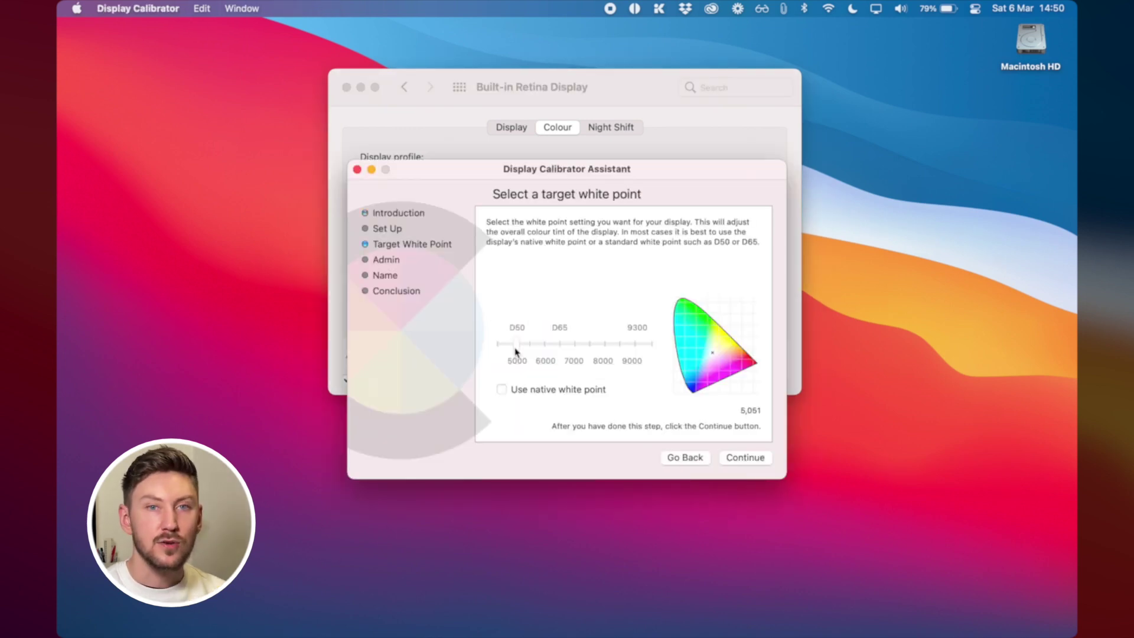
Step: Untick the native white point, set the target white point to D50 (5000), and continue
left_click(502, 389)
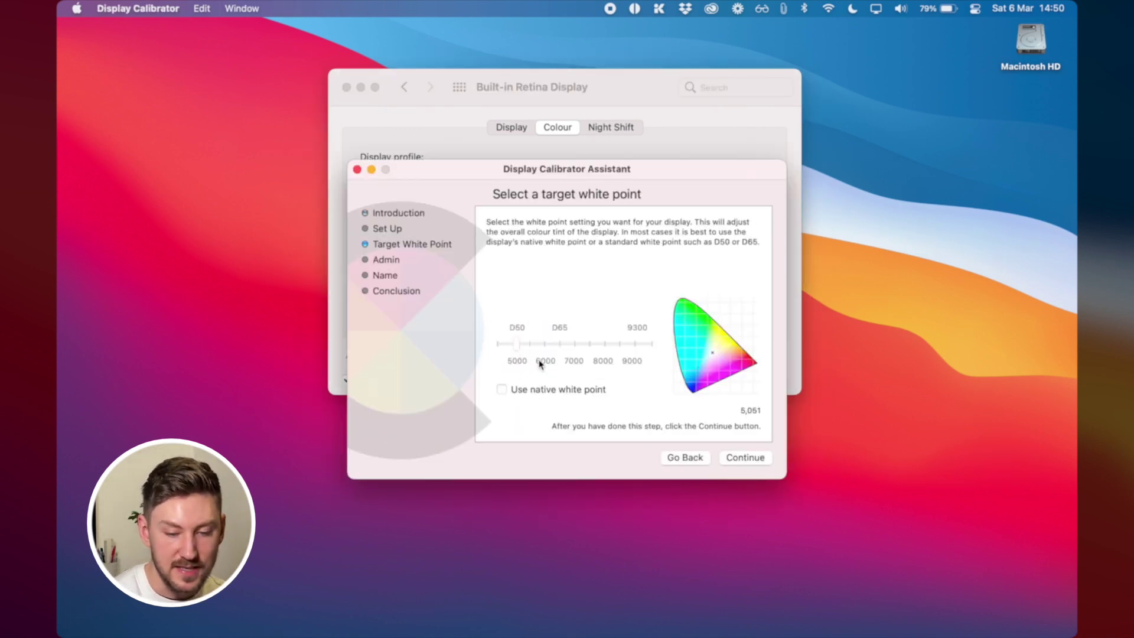
left_click(504, 390)
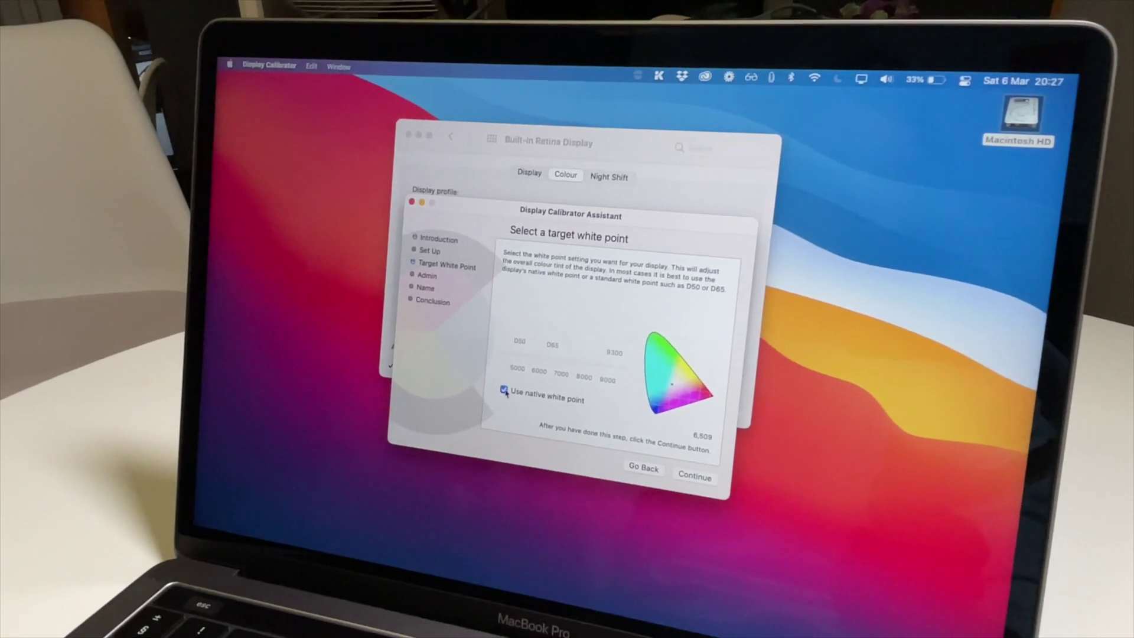
left_click(504, 390)
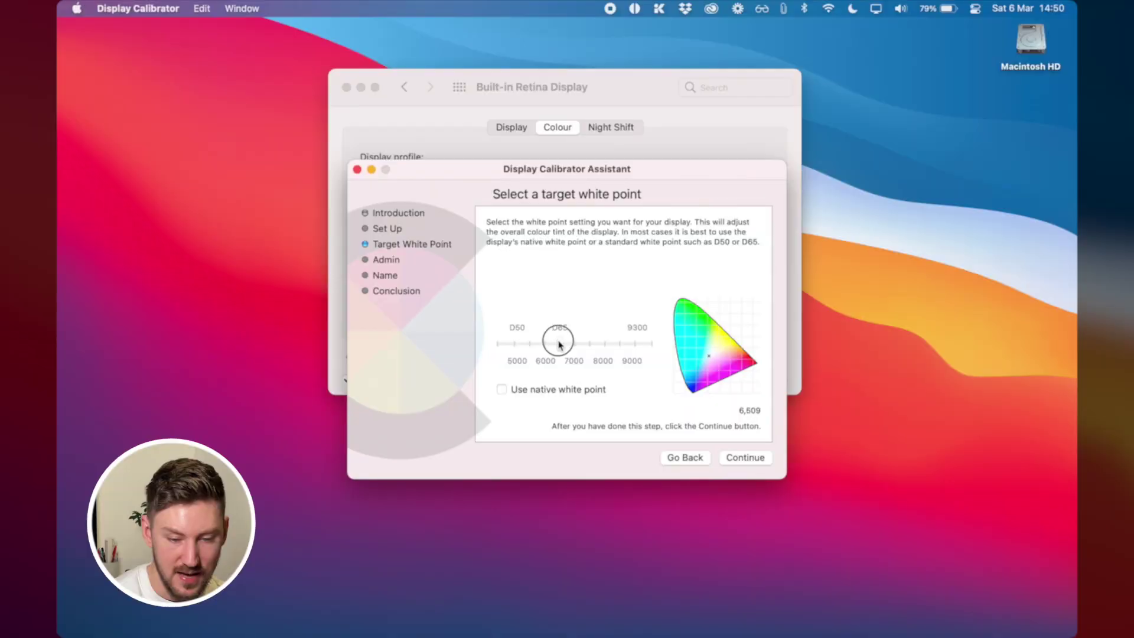
left_click_drag(559, 345, 513, 351)
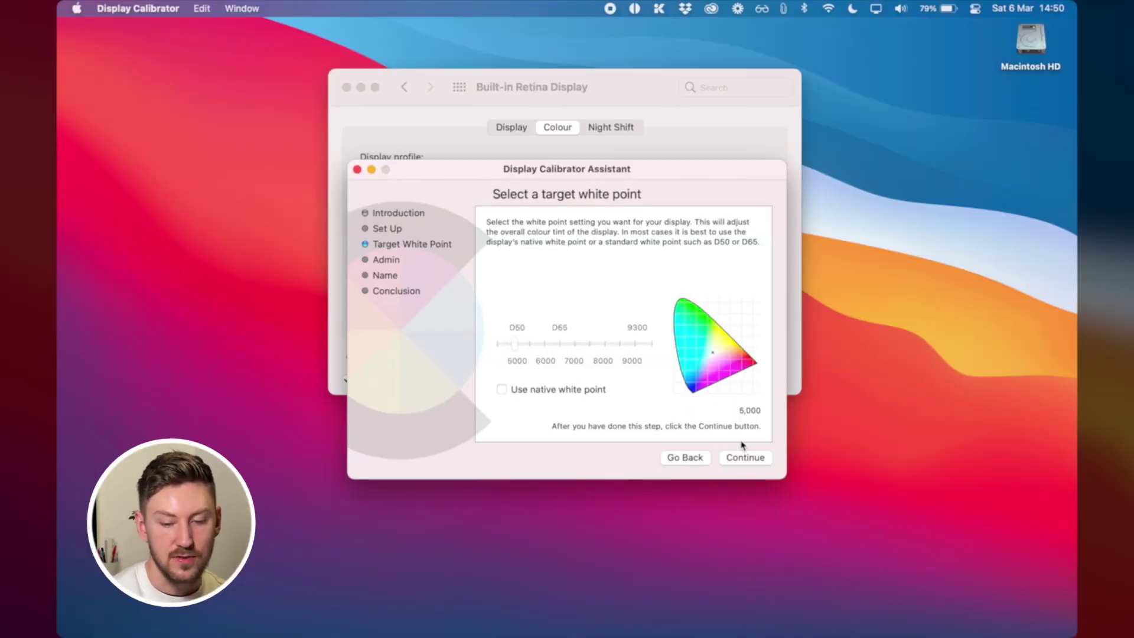
left_click(748, 458)
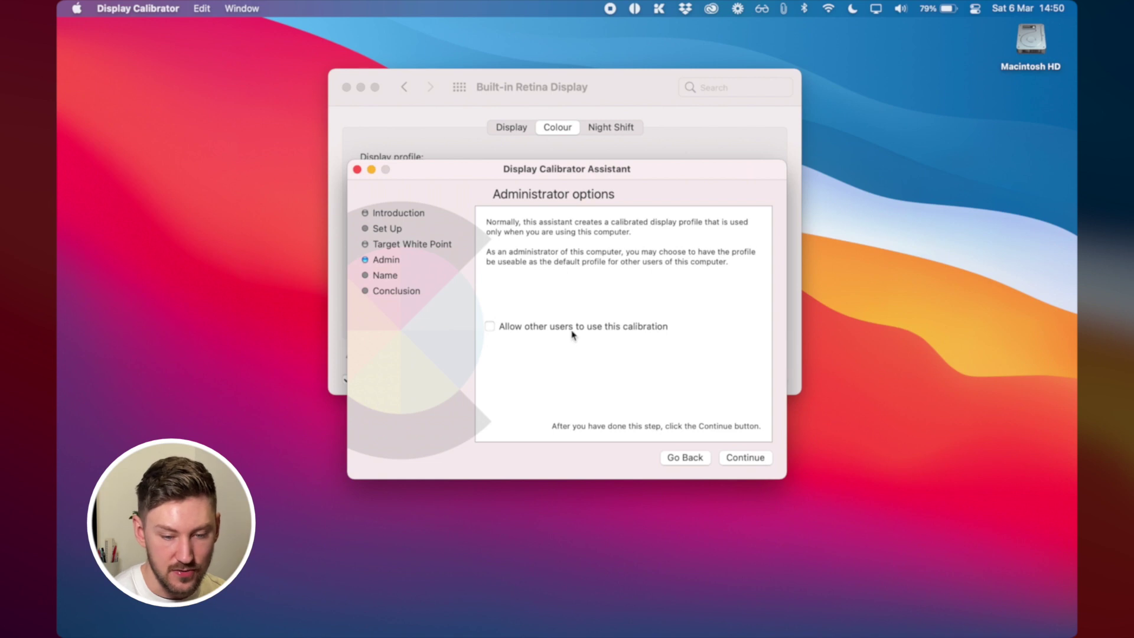
left_click(755, 460)
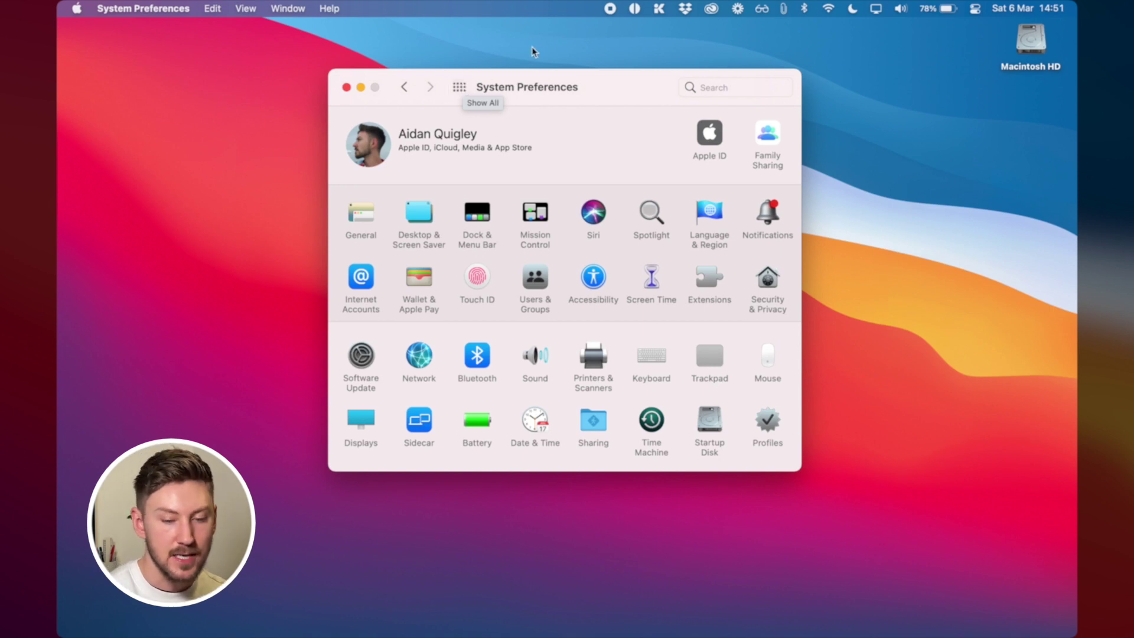
Step: Bring up the Hot Corners settings in the Mission Control pane
key("F11")
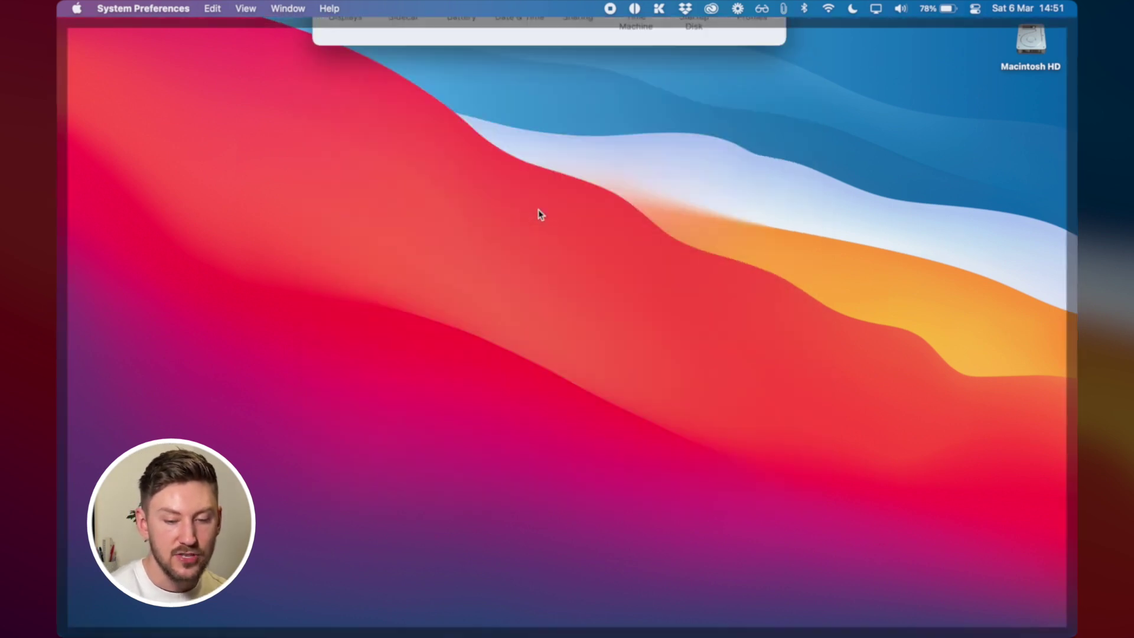
right_click(537, 209)
left_click(562, 146)
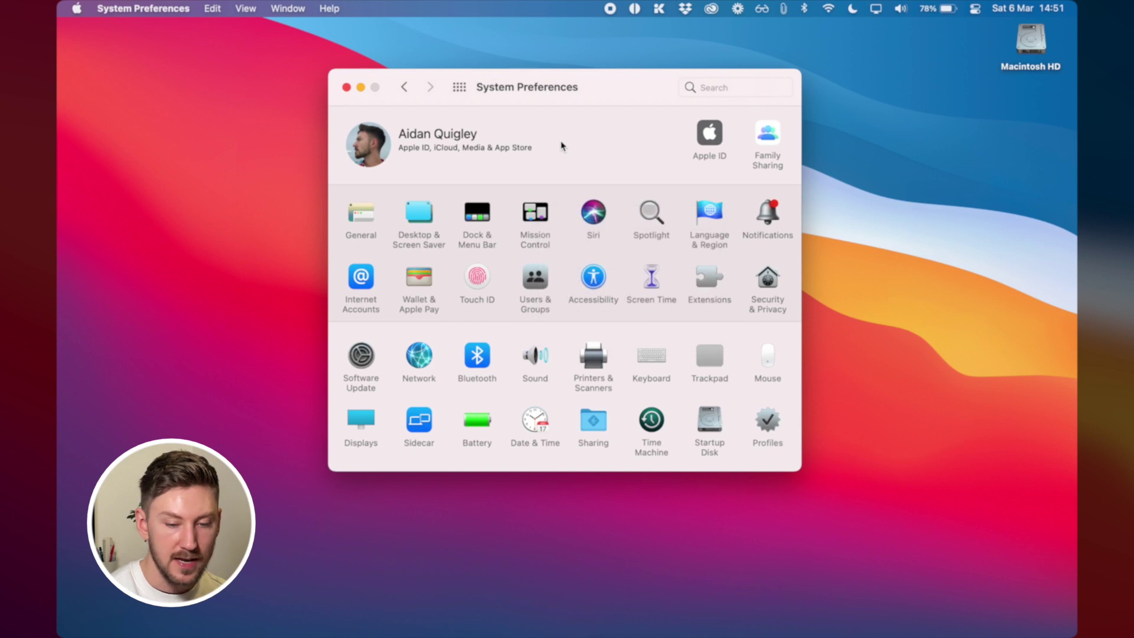
left_click(535, 218)
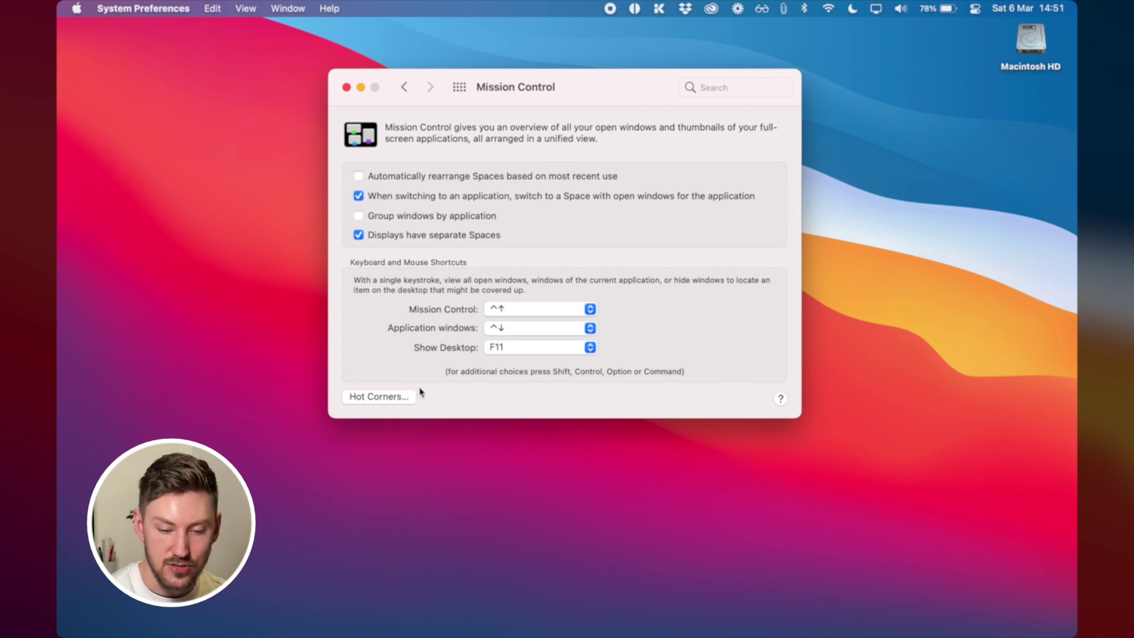
key("super+l")
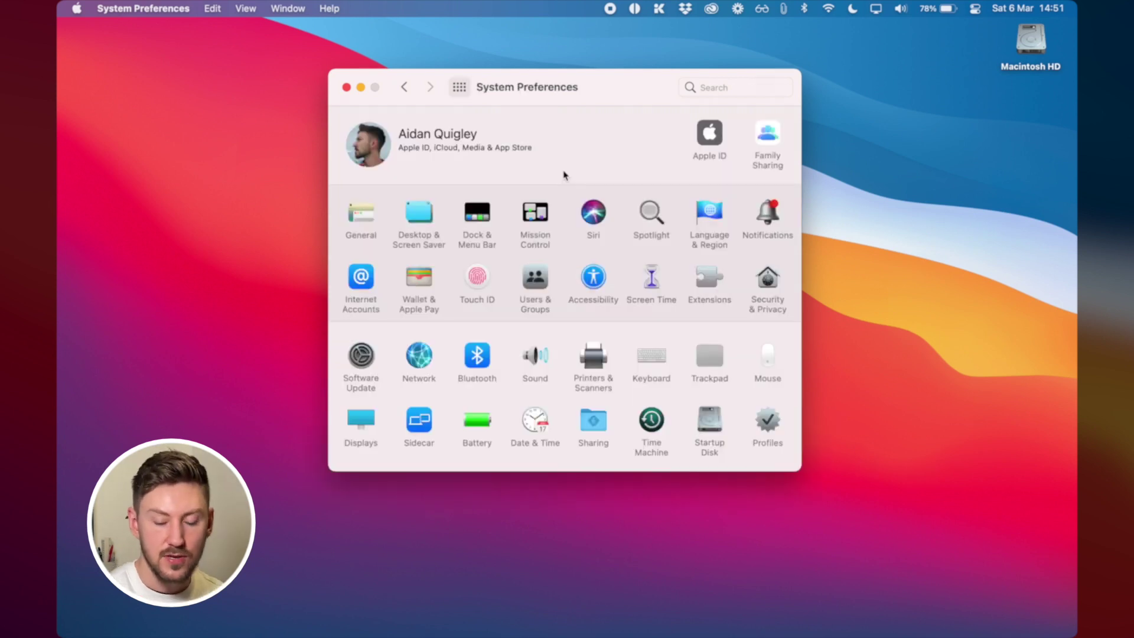
left_click(540, 224)
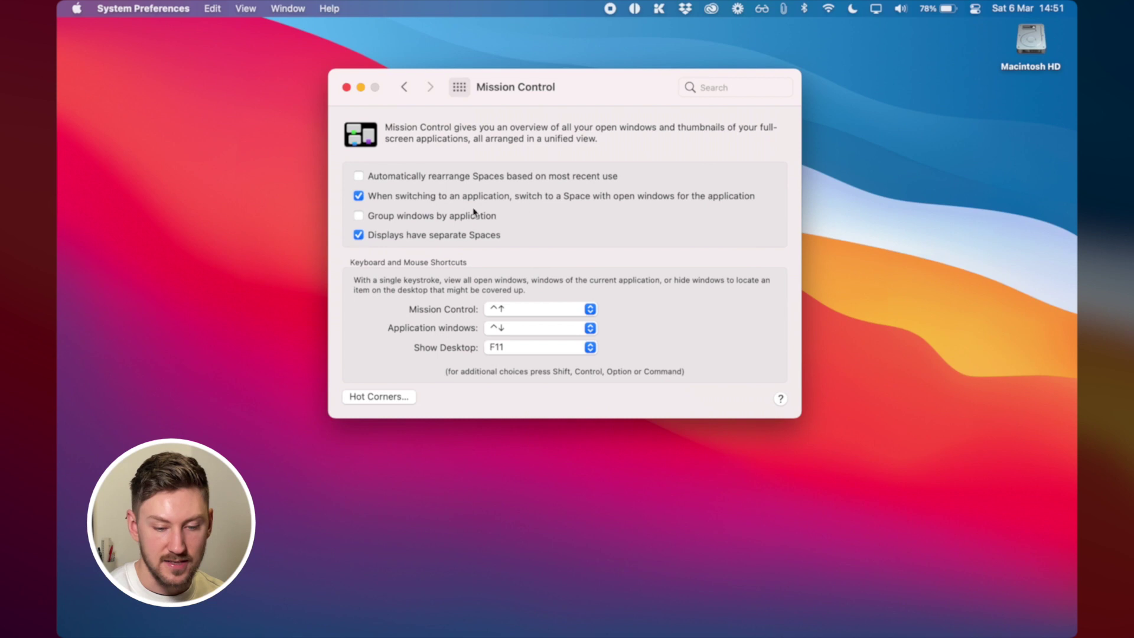
left_click(384, 398)
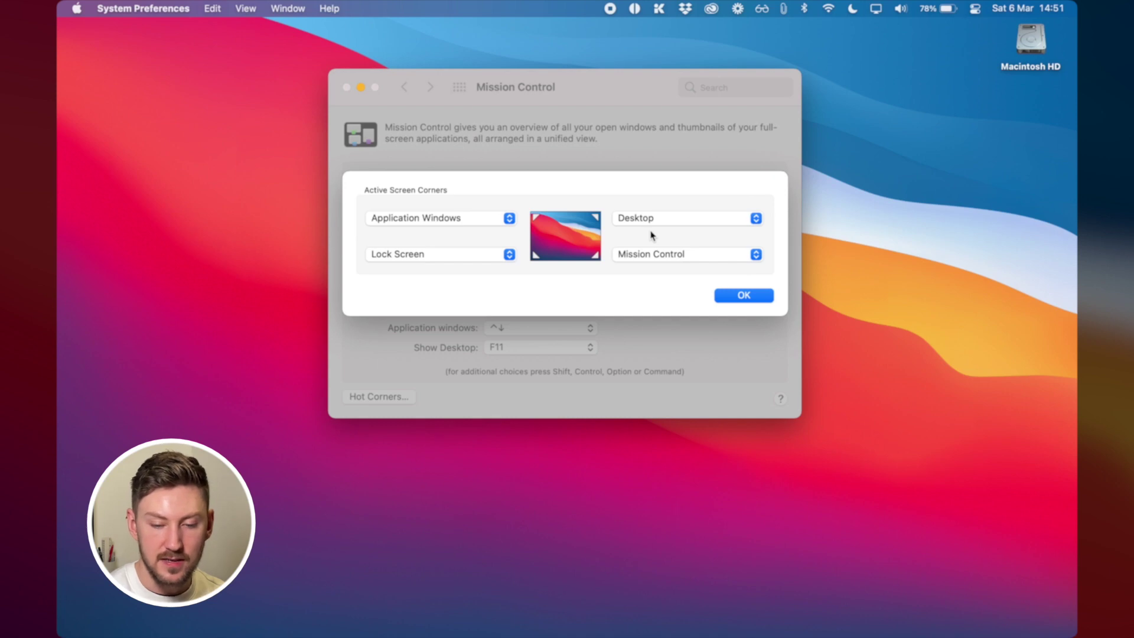
Step: Test the Application Windows, Desktop, Lock Screen and Mission Control corners, then confirm them
mouse_move(1075, 2)
mouse_move(1075, 635)
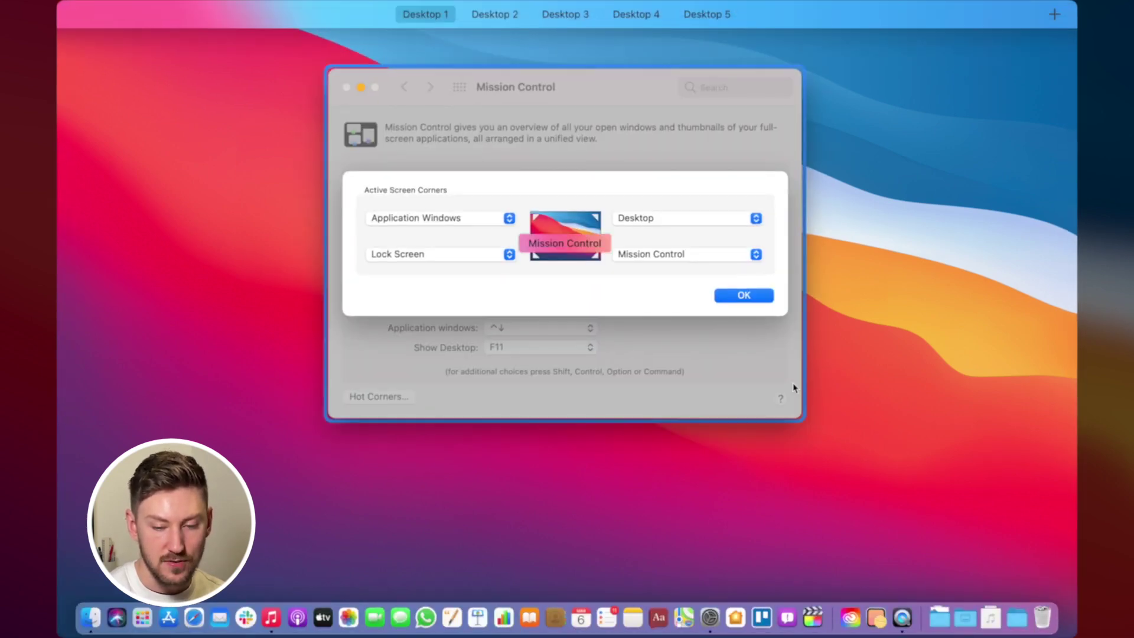
left_click(969, 412)
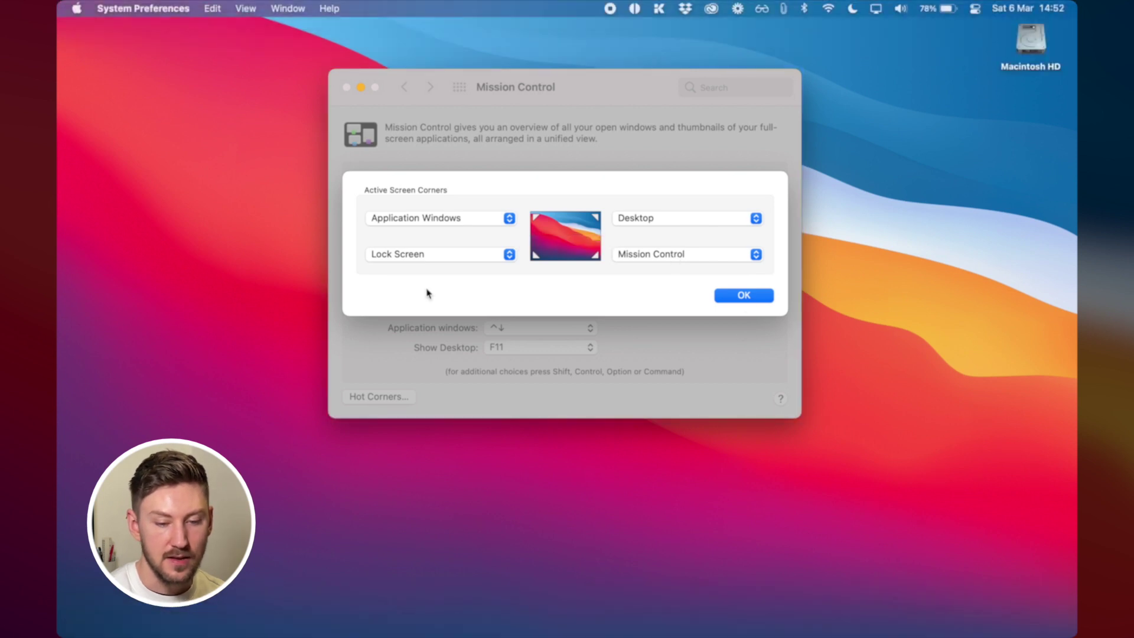
mouse_move(59, 2)
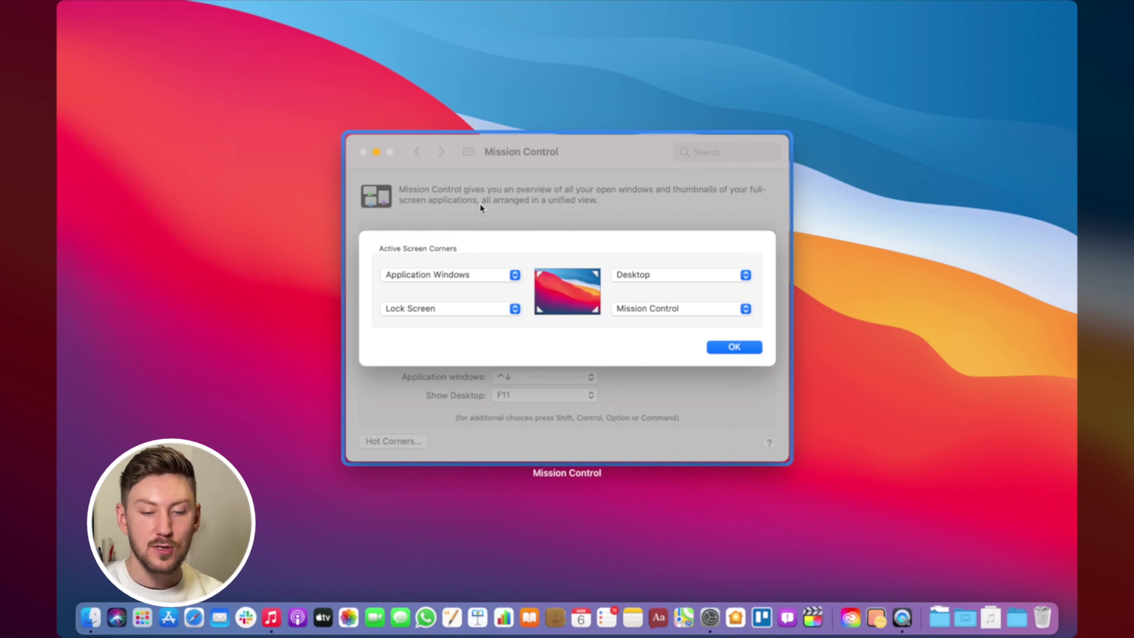
left_click(357, 114)
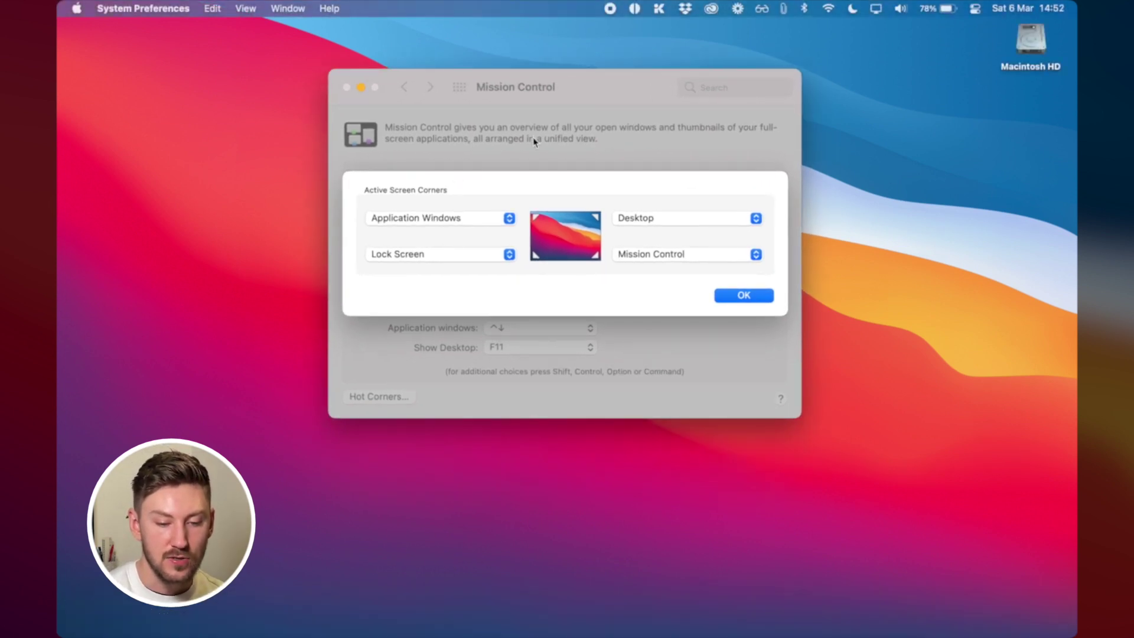
mouse_move(61, 632)
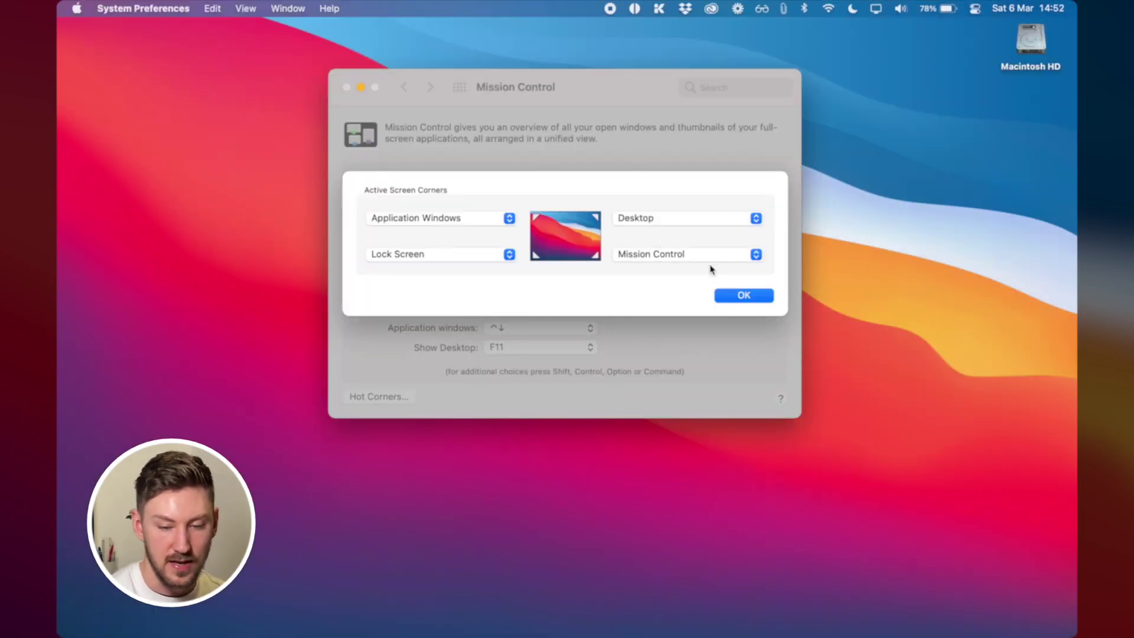
left_click(739, 295)
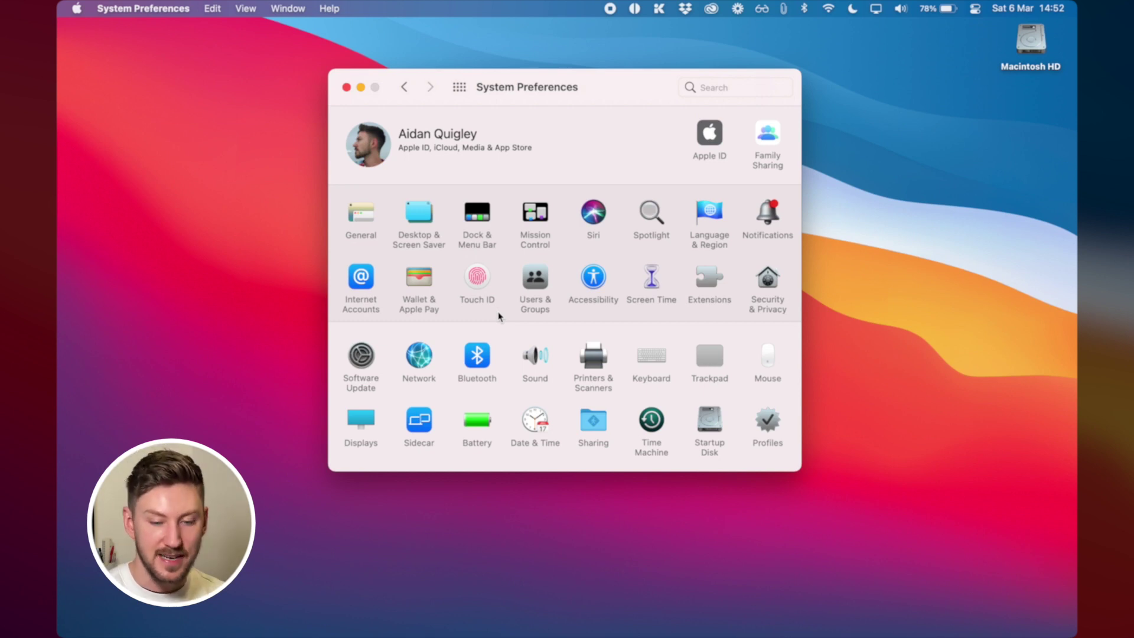
Step: In Accessibility > Zoom, enable scroll-gesture zooming with the ^ Control modifier key
left_click(589, 279)
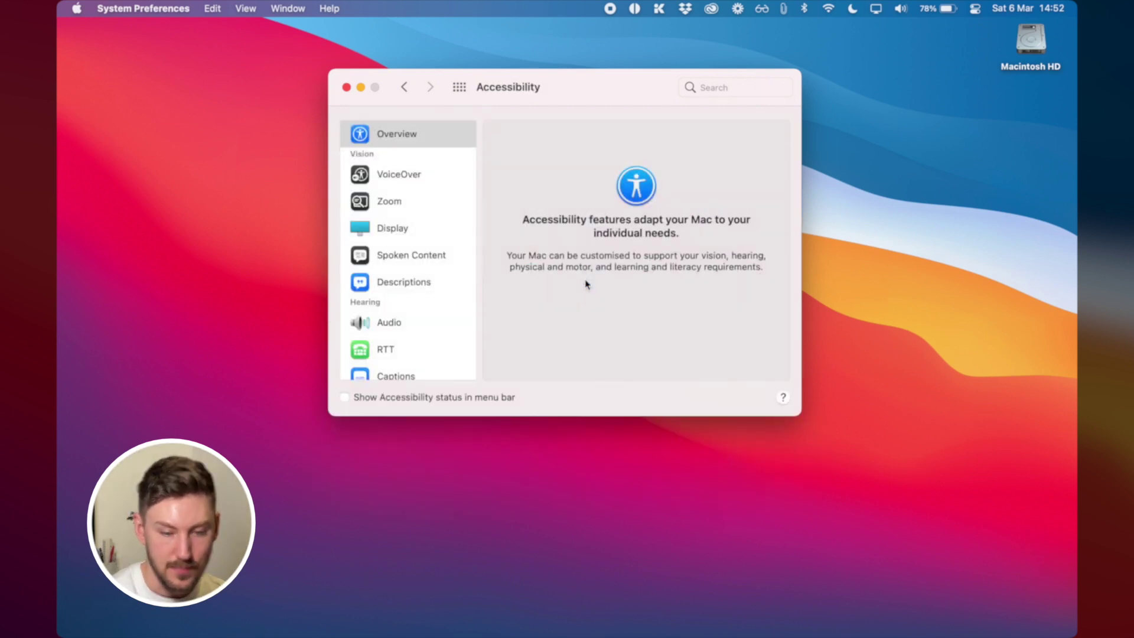
left_click(434, 207)
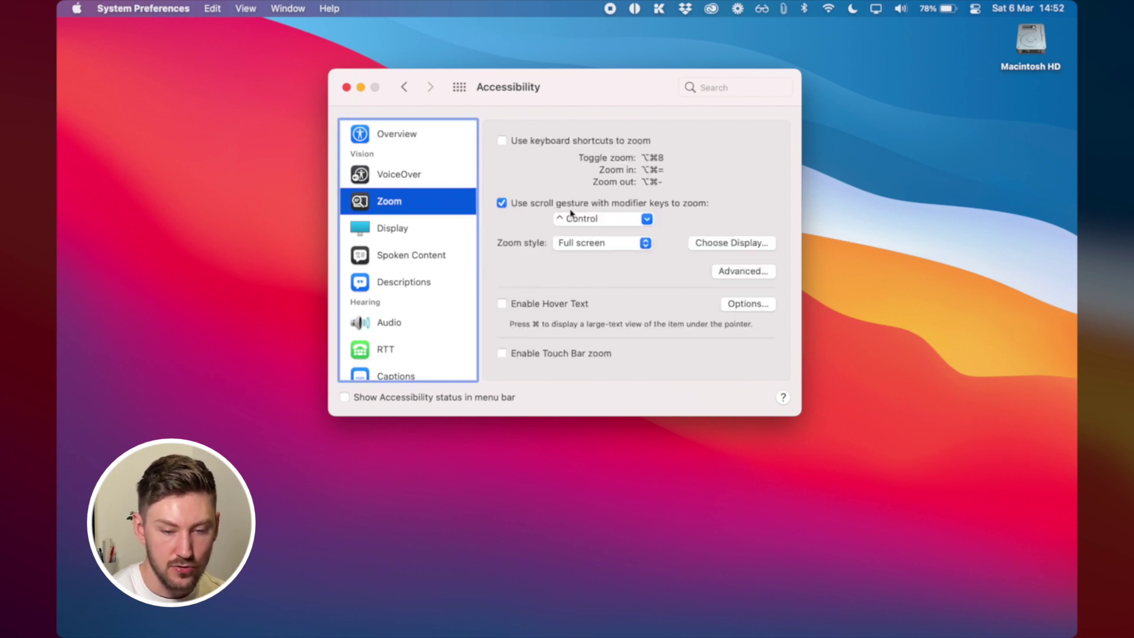
left_click(626, 218)
left_click(647, 219)
left_click(688, 219)
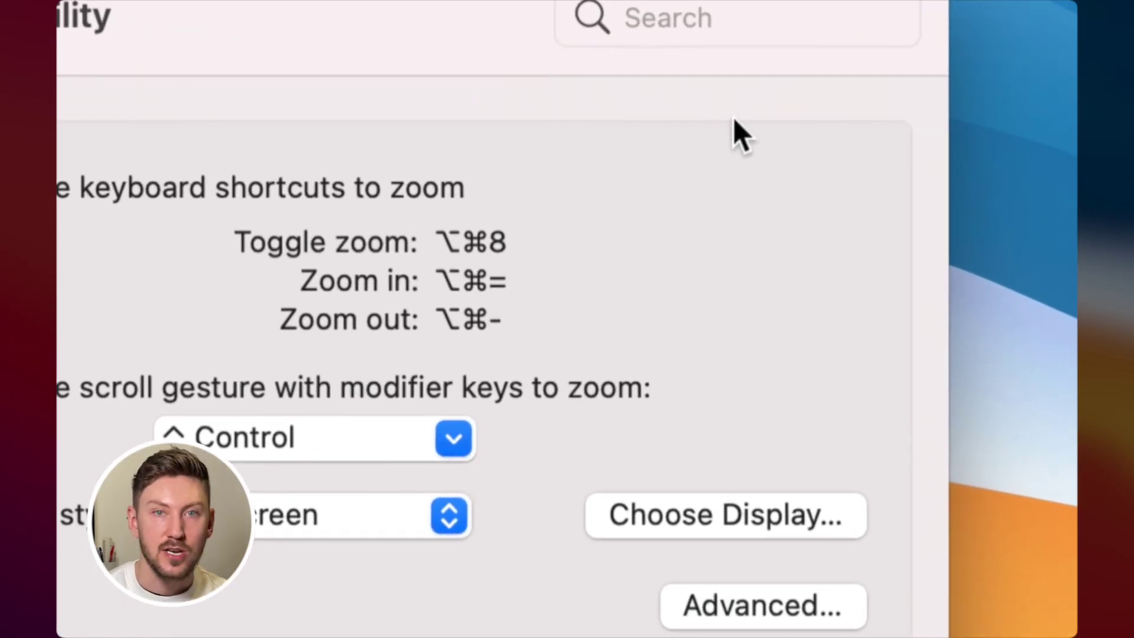
scroll(732, 119, "up", 5, "ctrl")
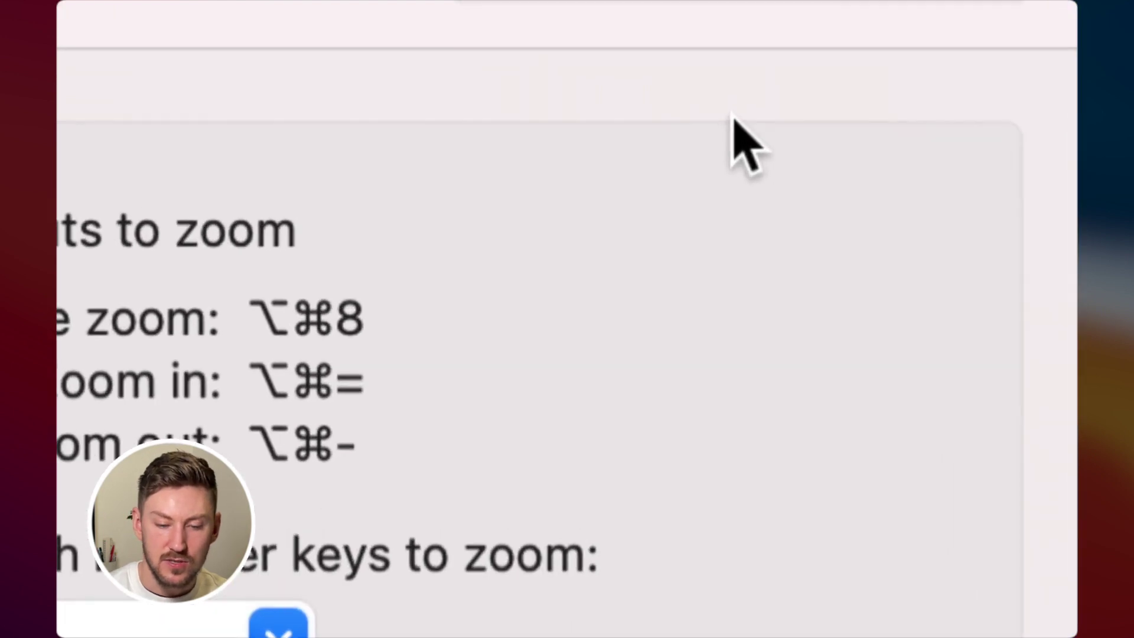
scroll(731, 112, "down", 8, "ctrl")
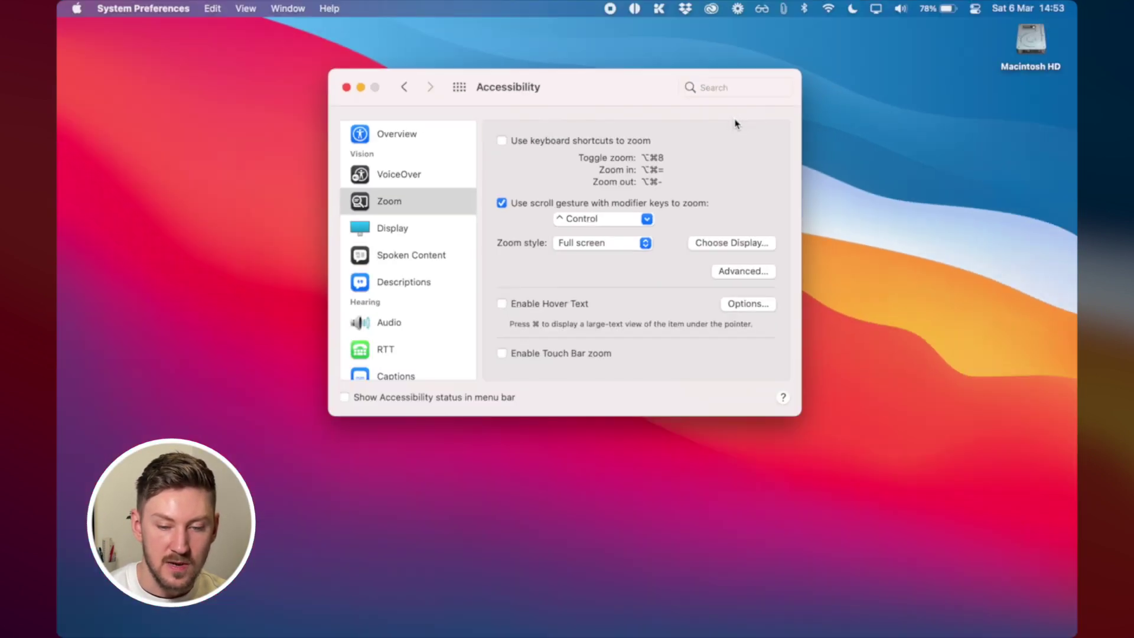
scroll(673, 139, "up", 10, "ctrl")
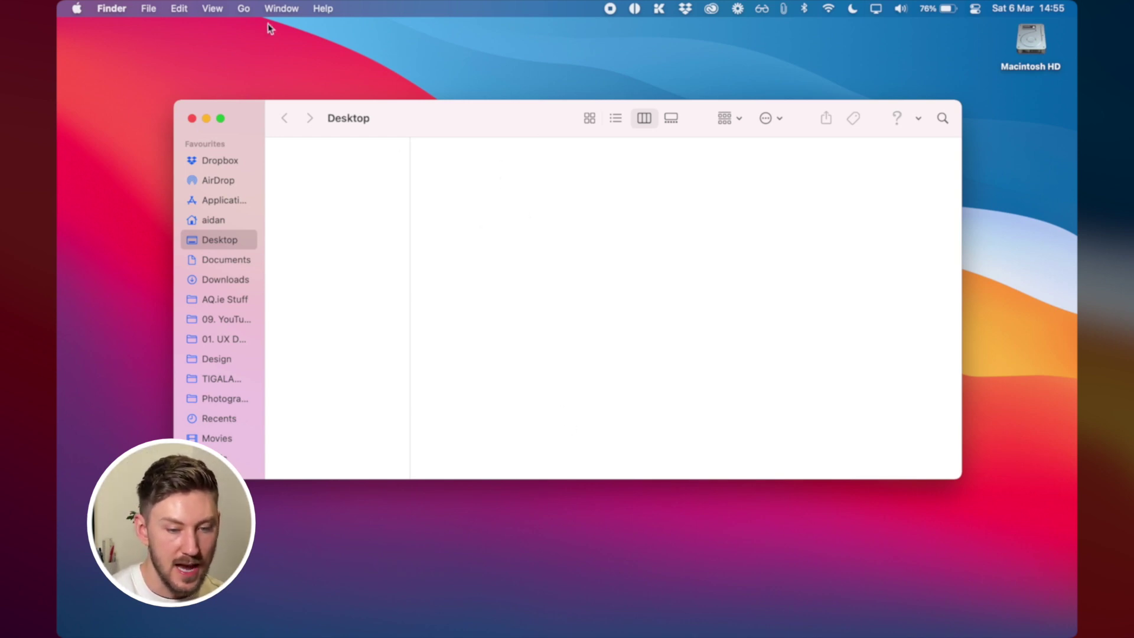
Step: Turn on Show Path Bar and Show Status Bar for the Finder Desktop window
left_click(213, 8)
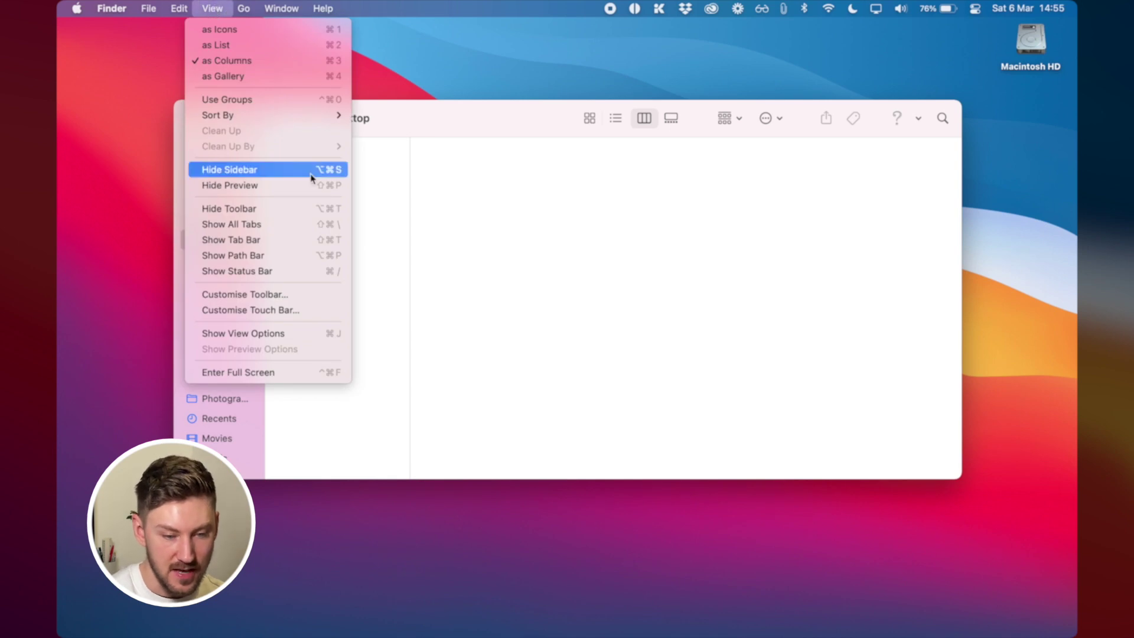
left_click(313, 256)
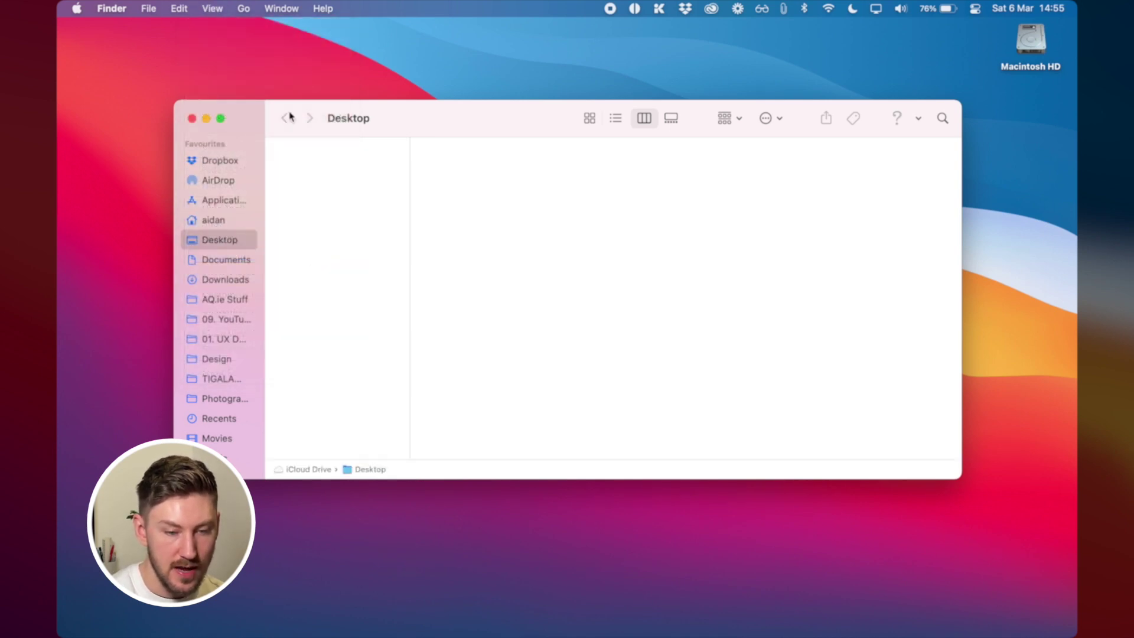
left_click(225, 7)
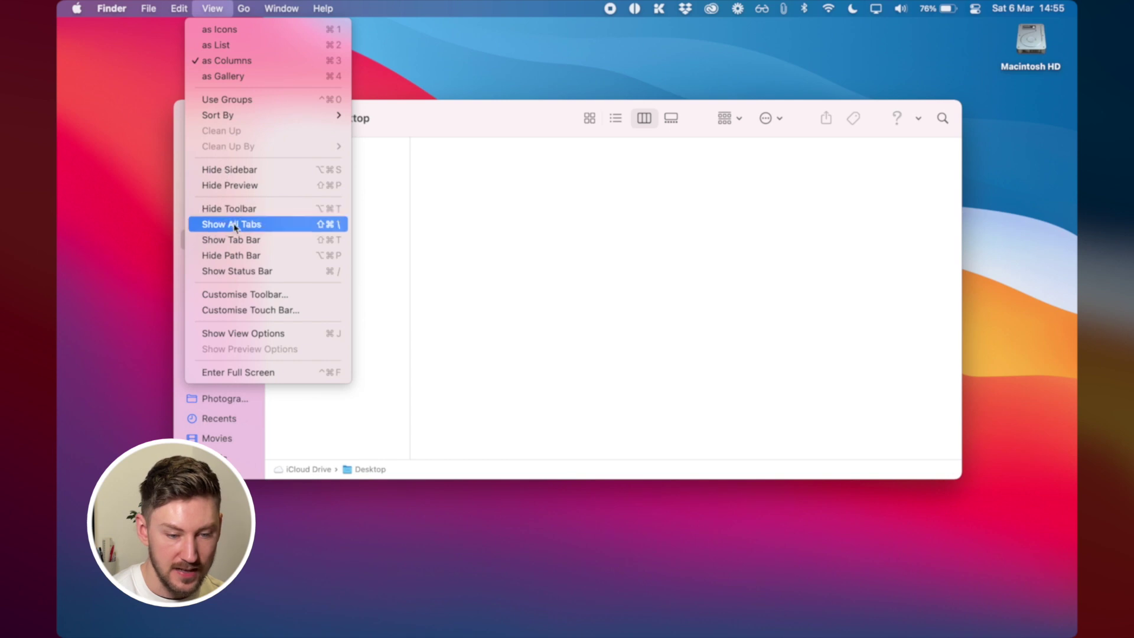
left_click(248, 272)
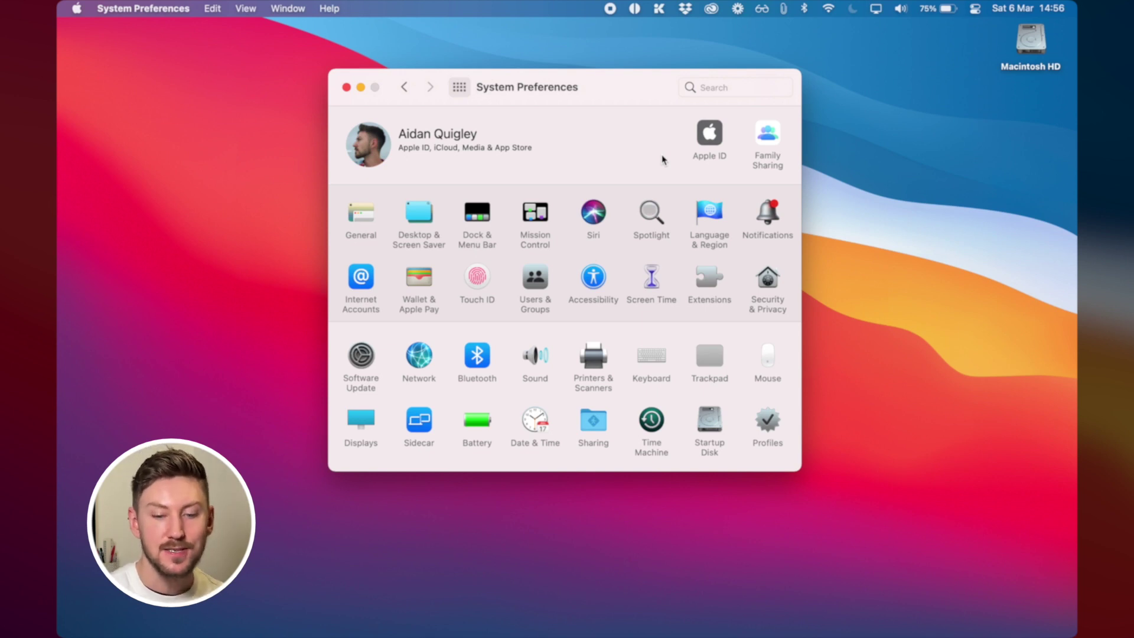
Step: Schedule Do Not Disturb in Notifications from 22:00 to 07:00
left_click(768, 219)
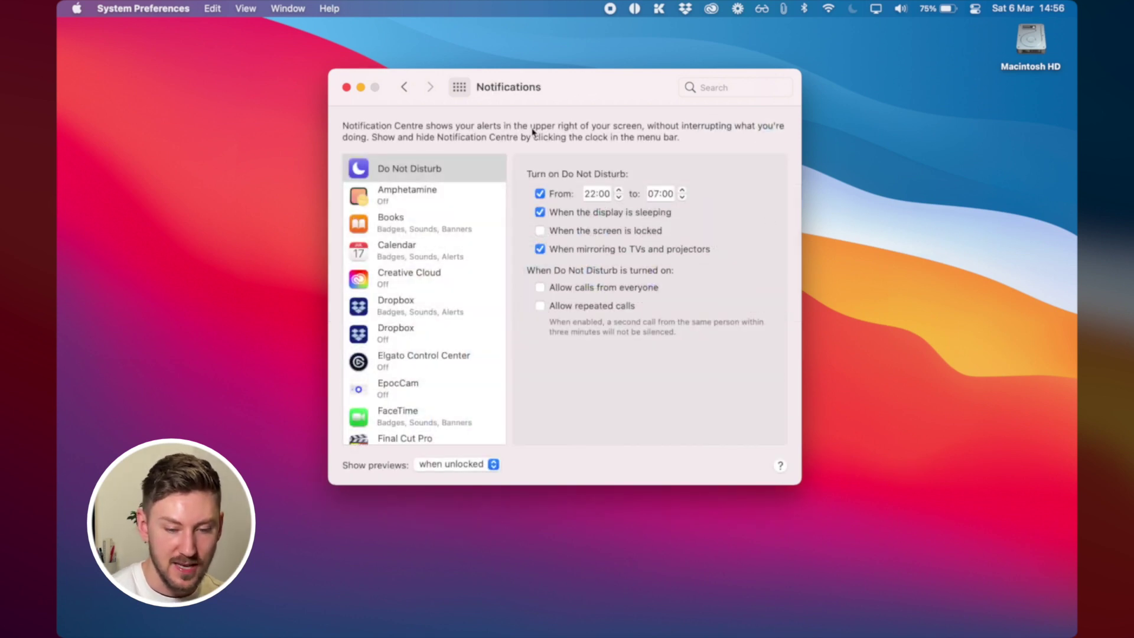
left_click(463, 164)
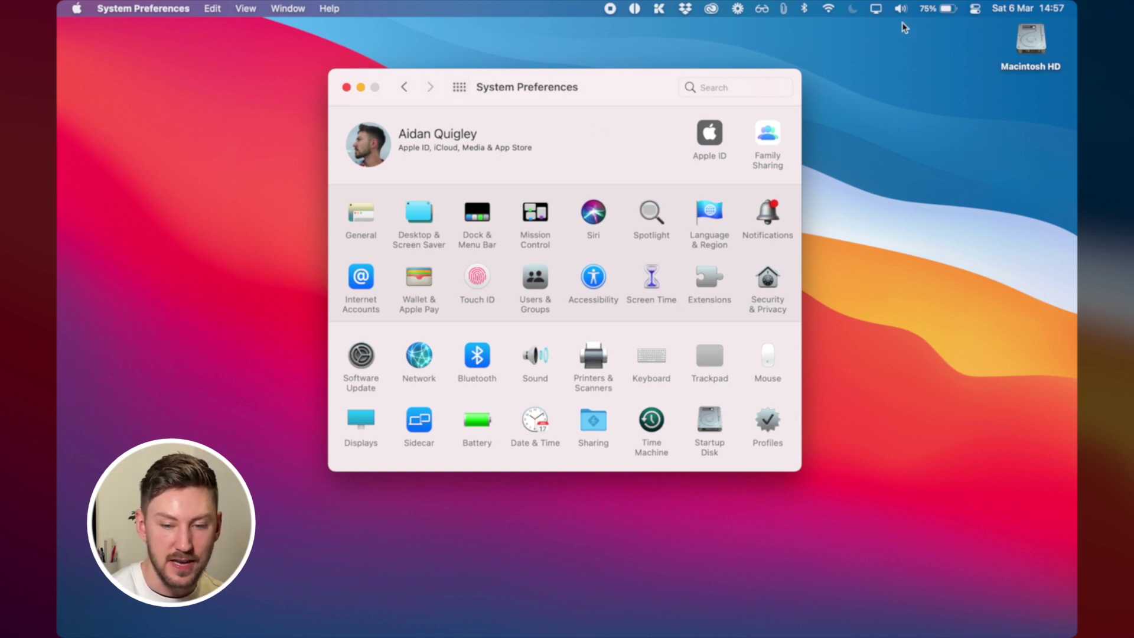
left_click(975, 7)
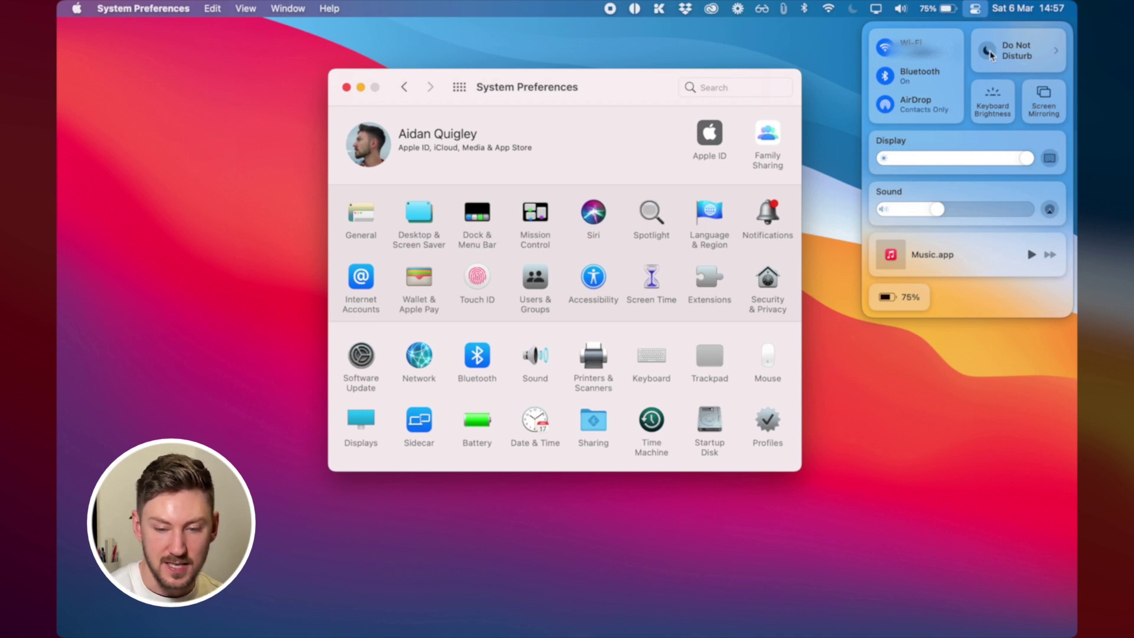
left_click(975, 8)
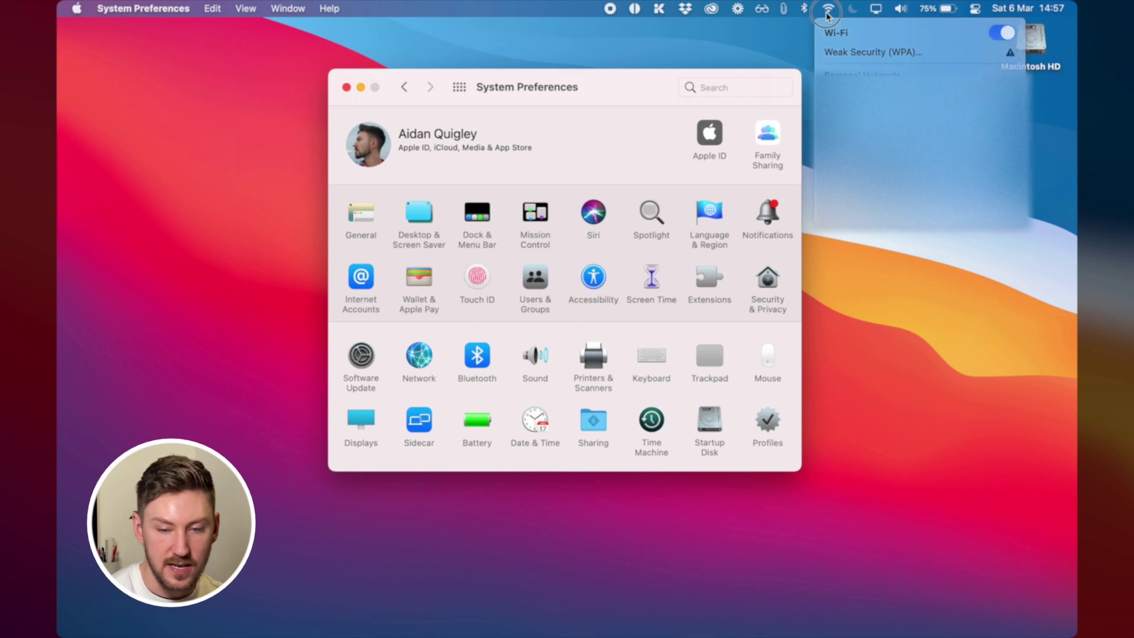
left_click(804, 8)
left_click(804, 8)
left_click(901, 9)
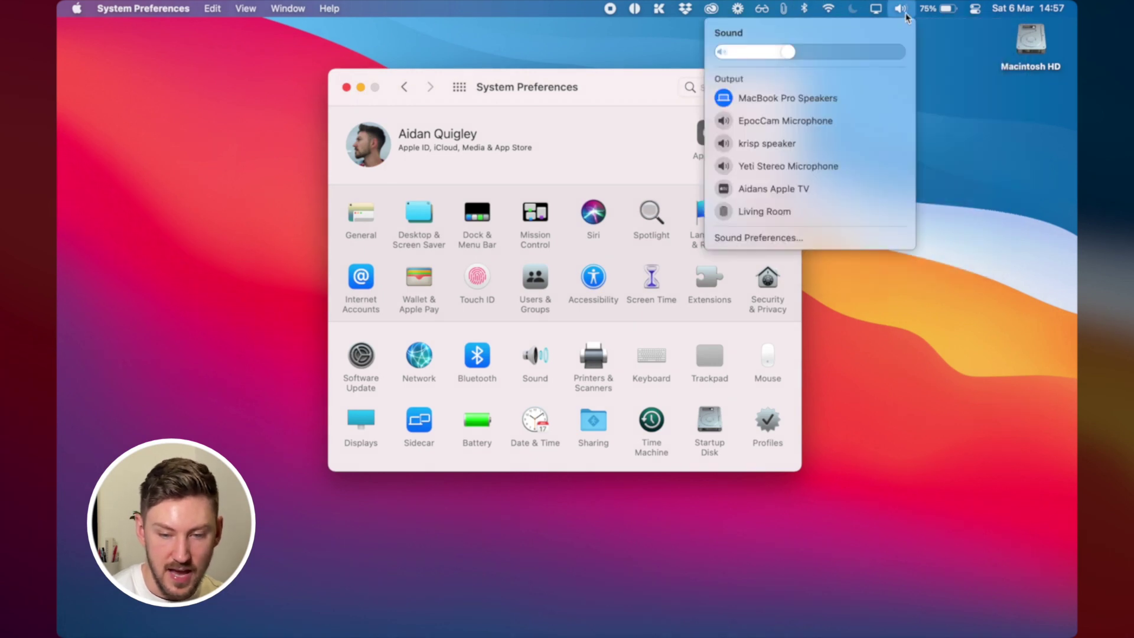
left_click(906, 10)
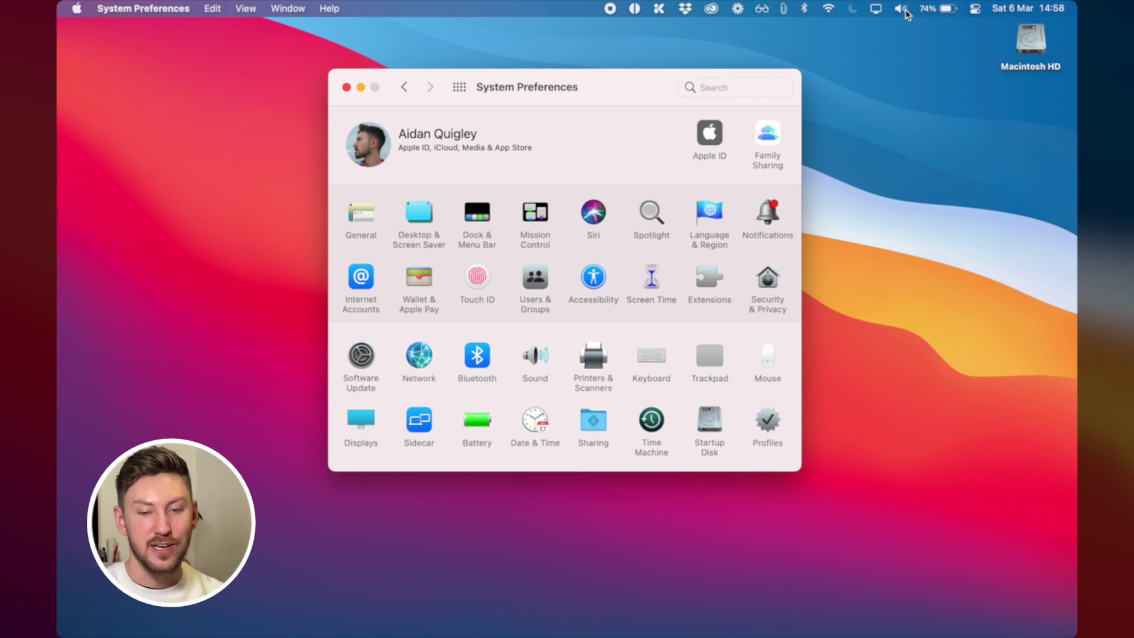
left_click(906, 11)
left_click(906, 10)
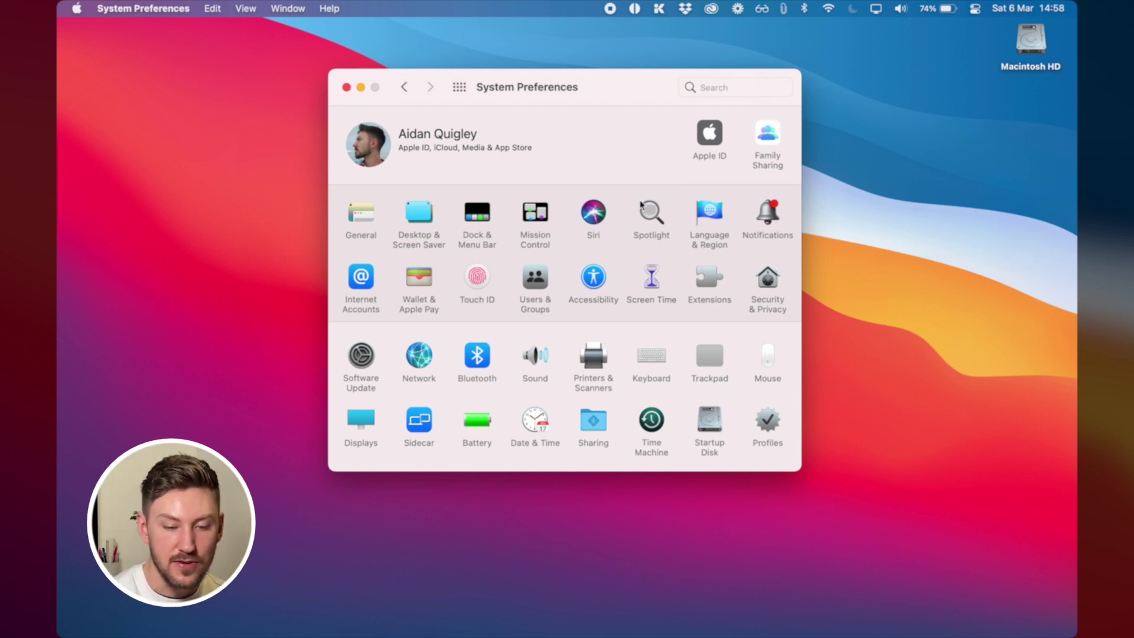
Step: Show the Bluetooth and volume icons in the menu bar
left_click(477, 356)
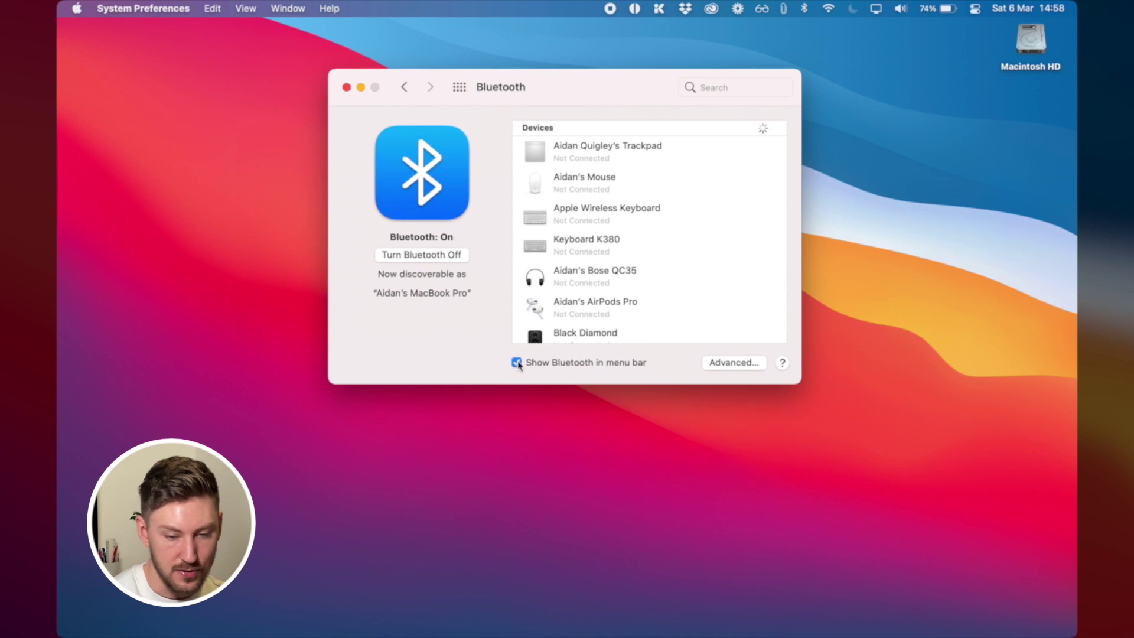
left_click(460, 88)
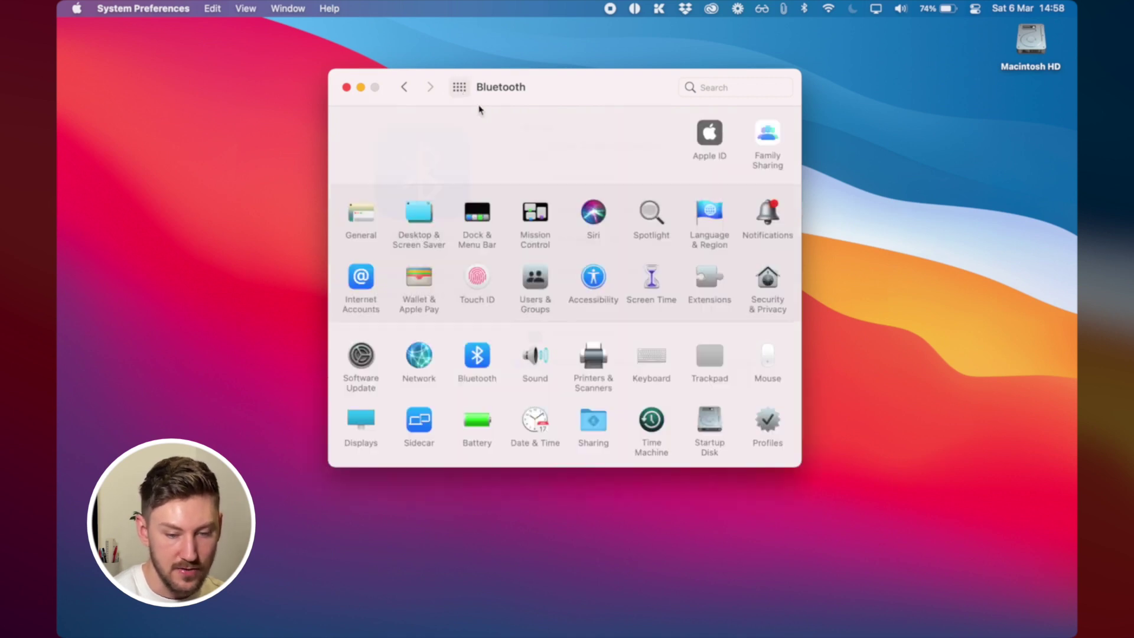
left_click(550, 361)
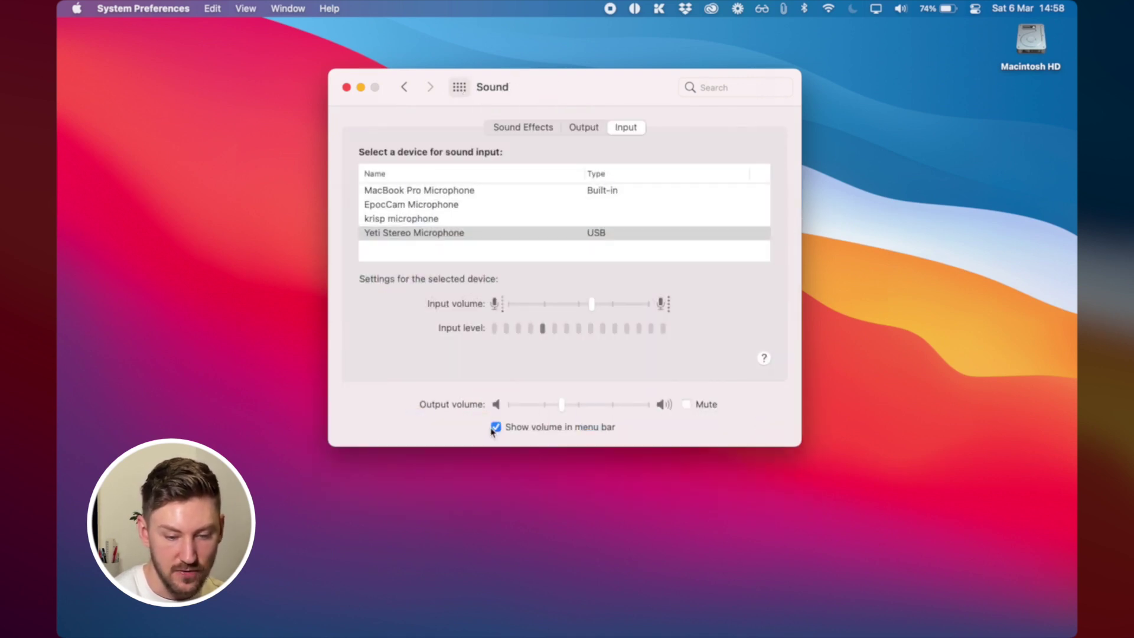
left_click(461, 87)
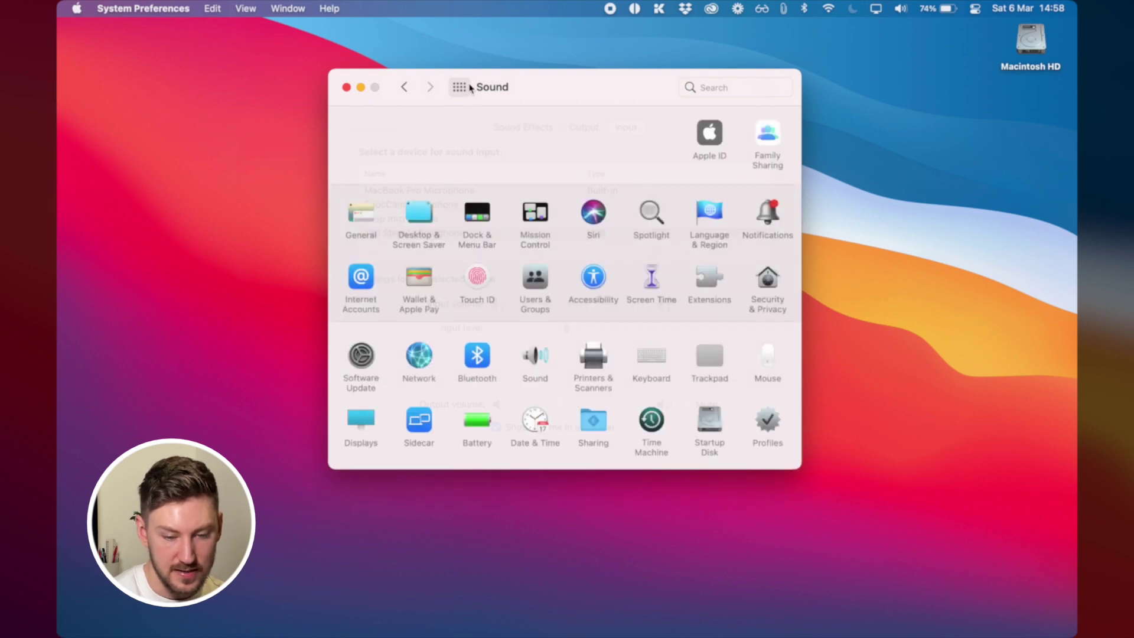
Step: Show the Wi-Fi status and display mirroring options in the menu bar
left_click(420, 372)
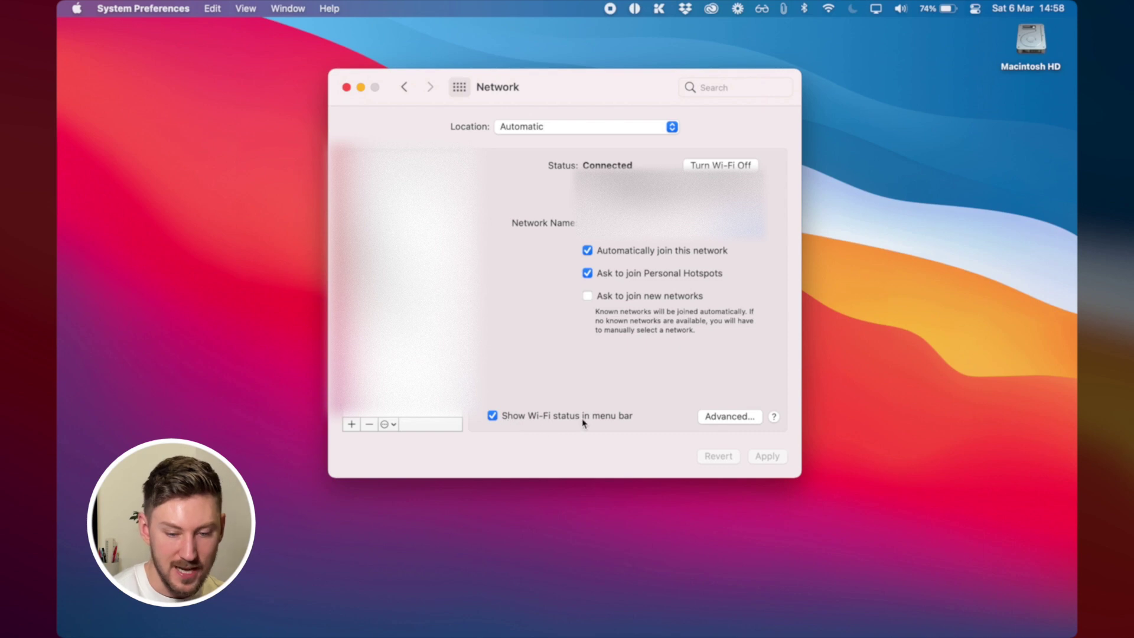
key("super+l")
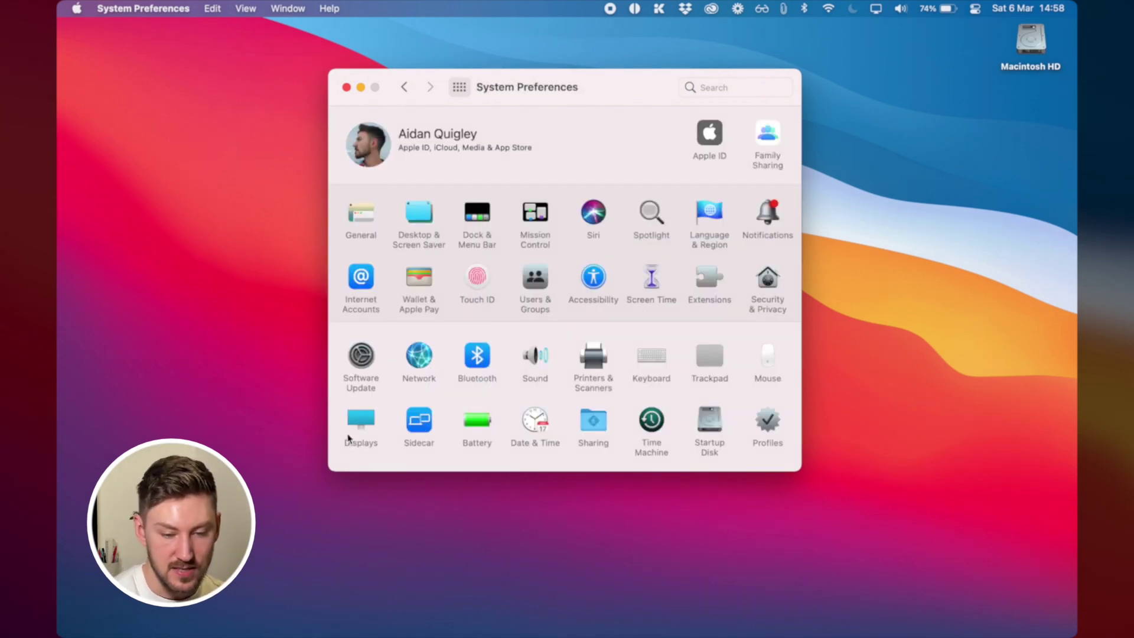
left_click(366, 419)
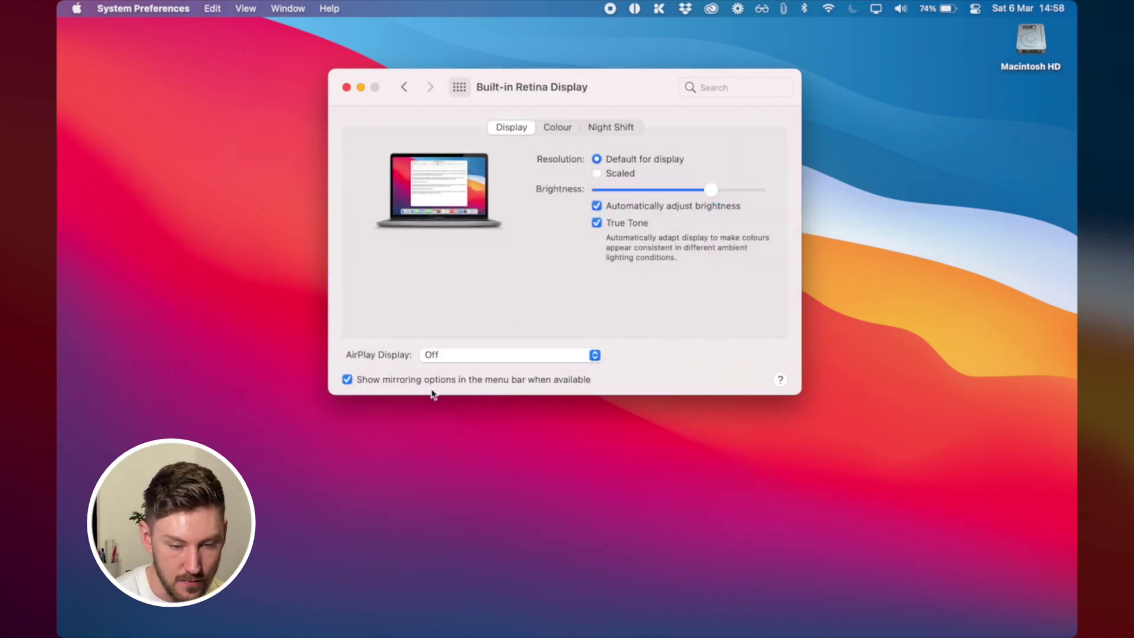
left_click(405, 89)
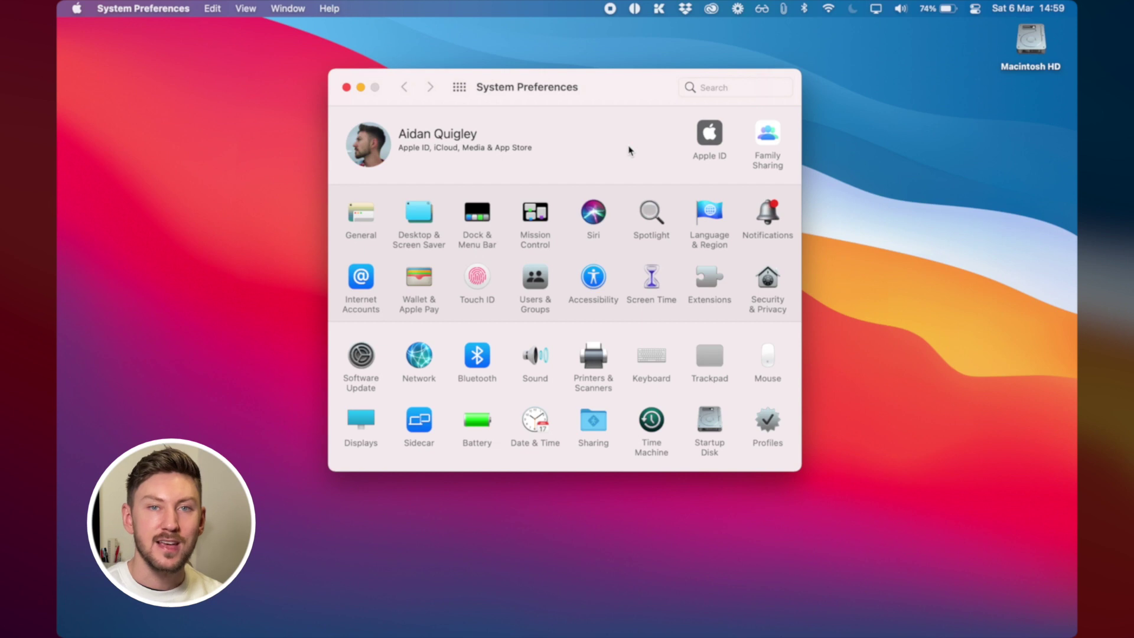
Step: View the three enrolled Touch ID fingers, then lock the Mac to test fingerprint unlock
left_click(477, 280)
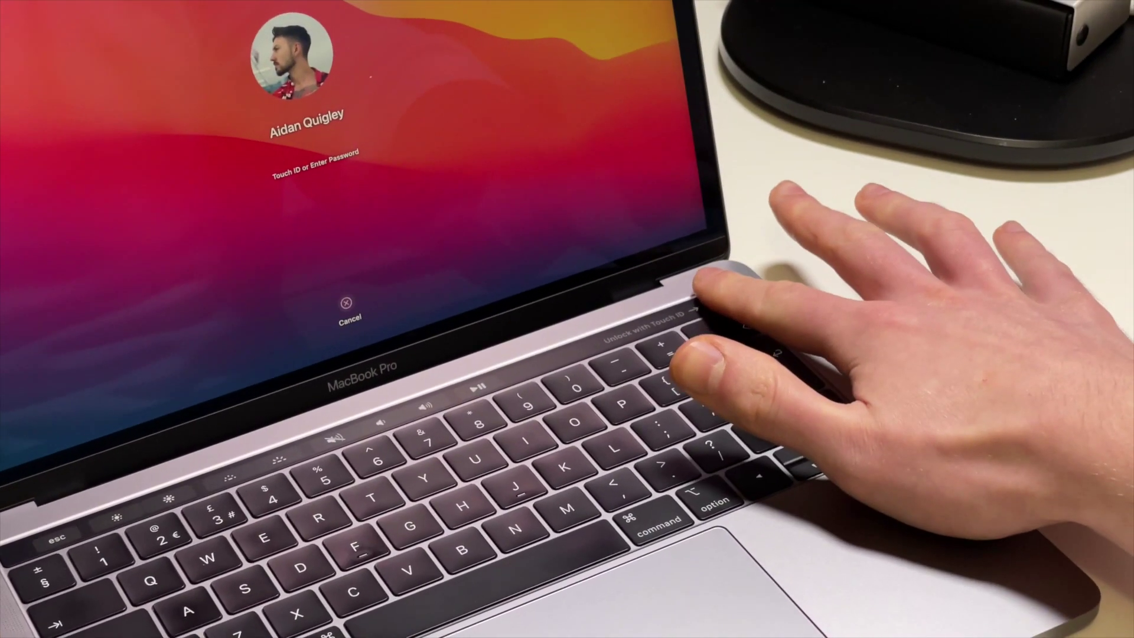
key("ctrl+super+q")
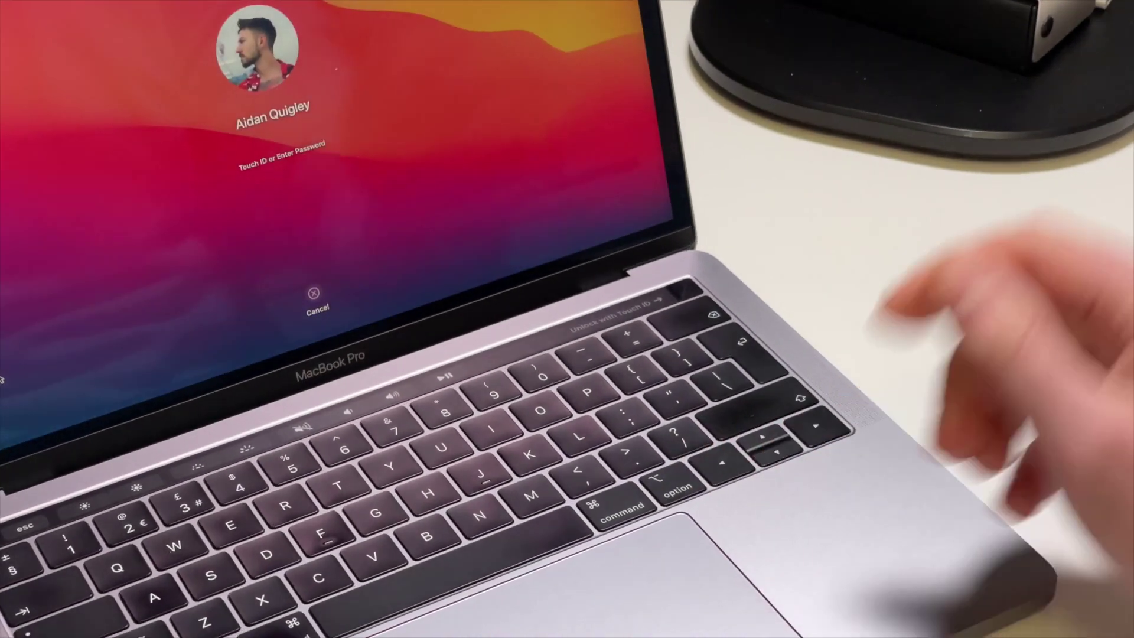